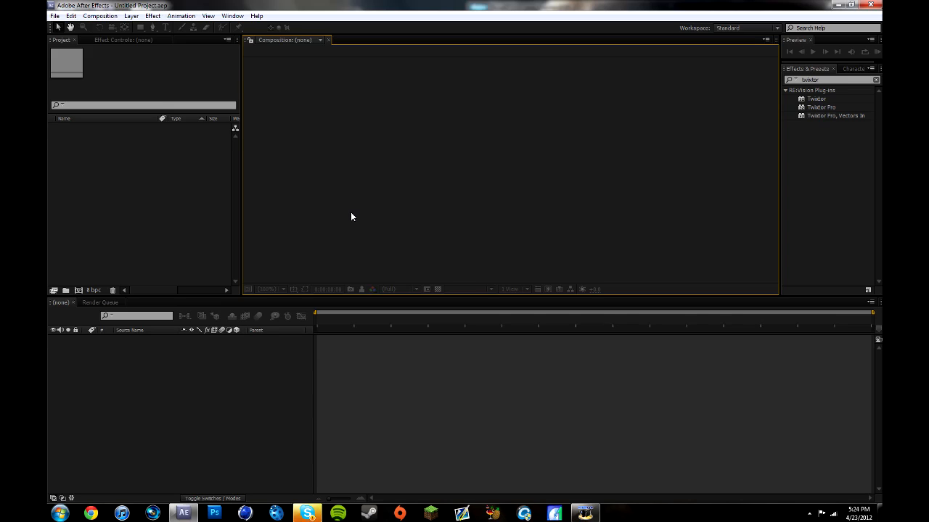
click(307, 513)
click(530, 147)
click(323, 150)
click(461, 430)
click(164, 184)
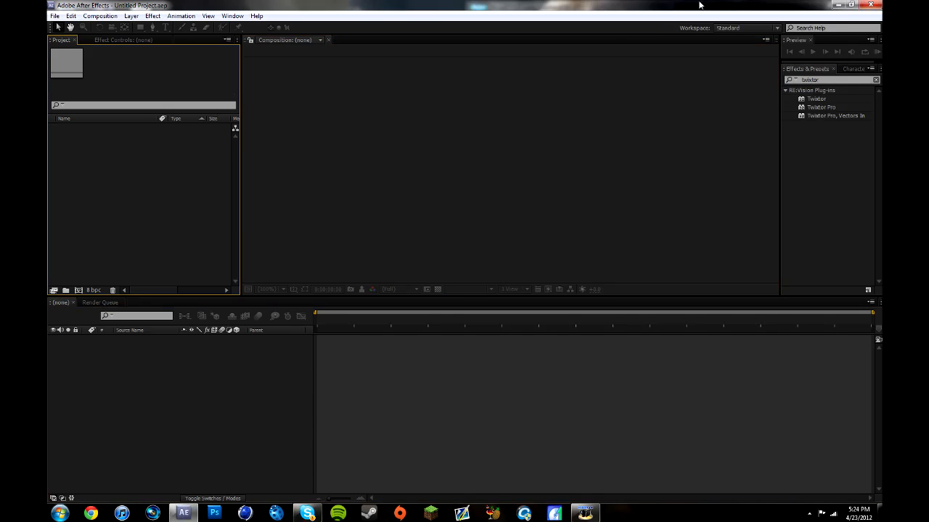
- Clear the "twixtor" search in Effects & Presets and narrow the Project panel
click(877, 83)
click(876, 79)
click(134, 203)
drag(748, 8, 663, 1)
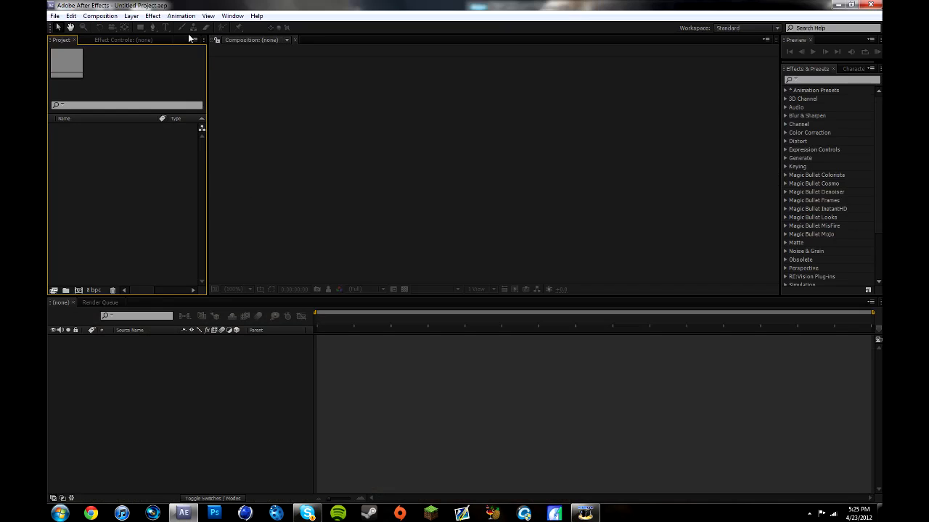
click(273, 392)
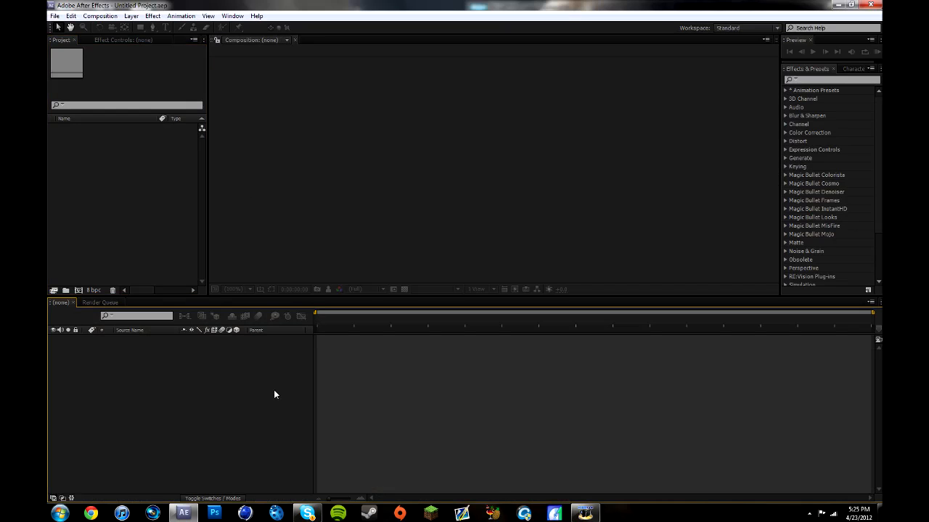
click(343, 236)
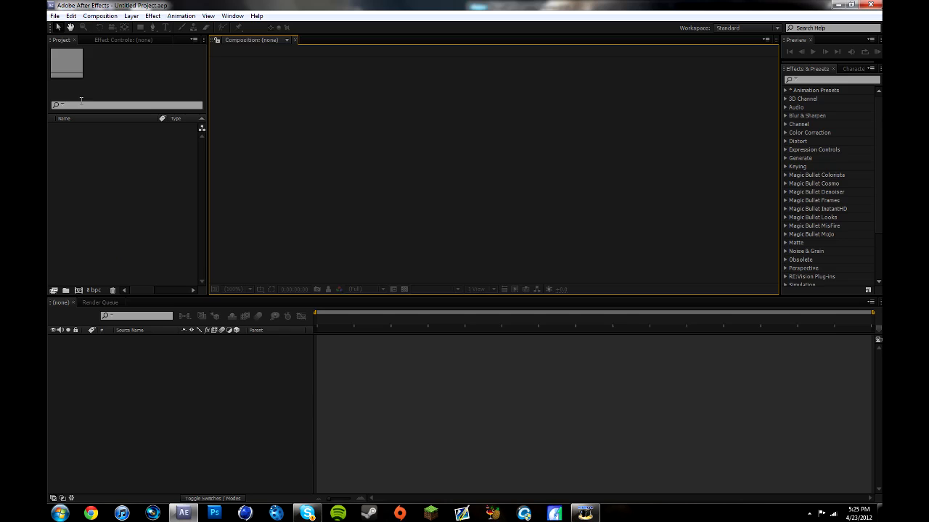
click(54, 16)
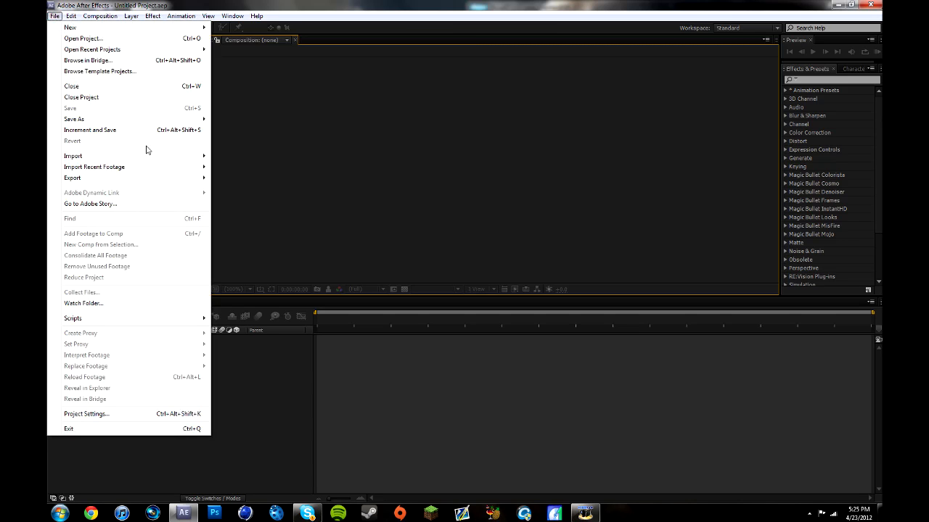
mouse_move(156, 158)
click(294, 128)
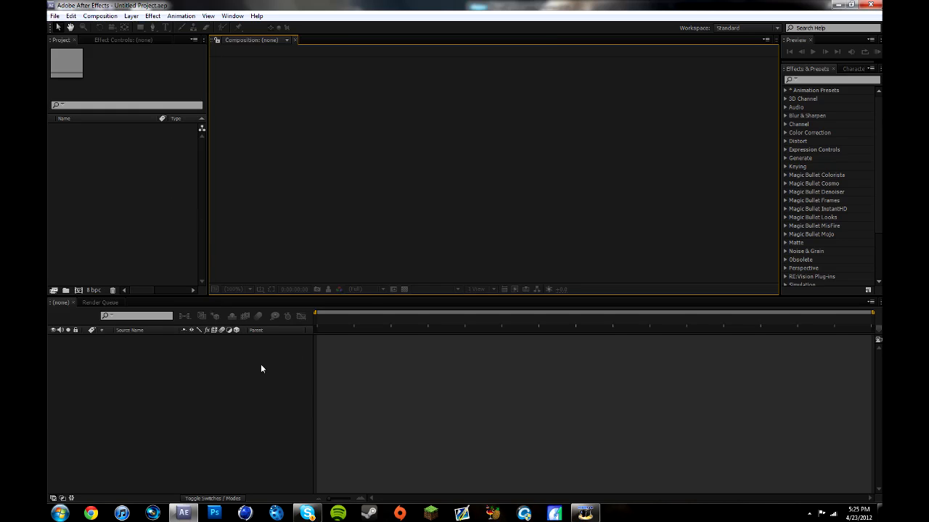
- Import the song "08 - U Should Have Killed Me When U Had The Chance" from the Old Record folder as footage
click(143, 209)
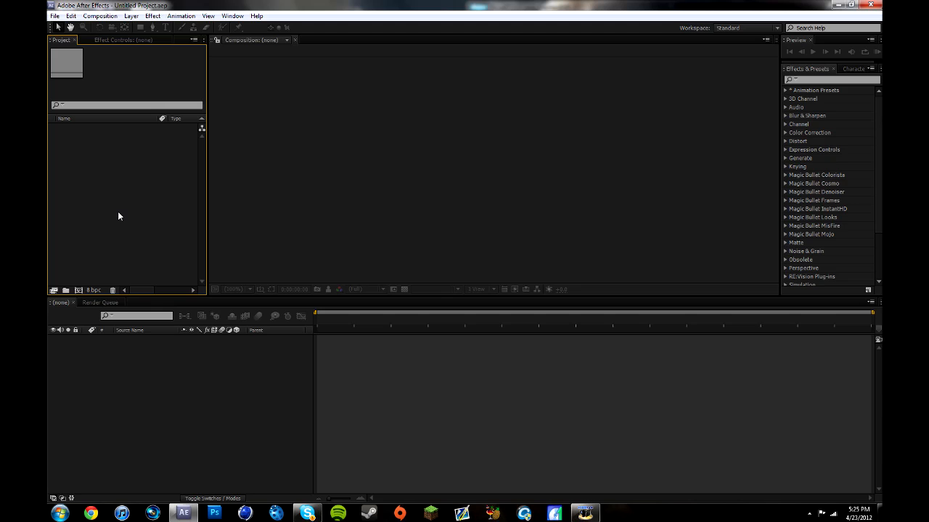
double_click(118, 212)
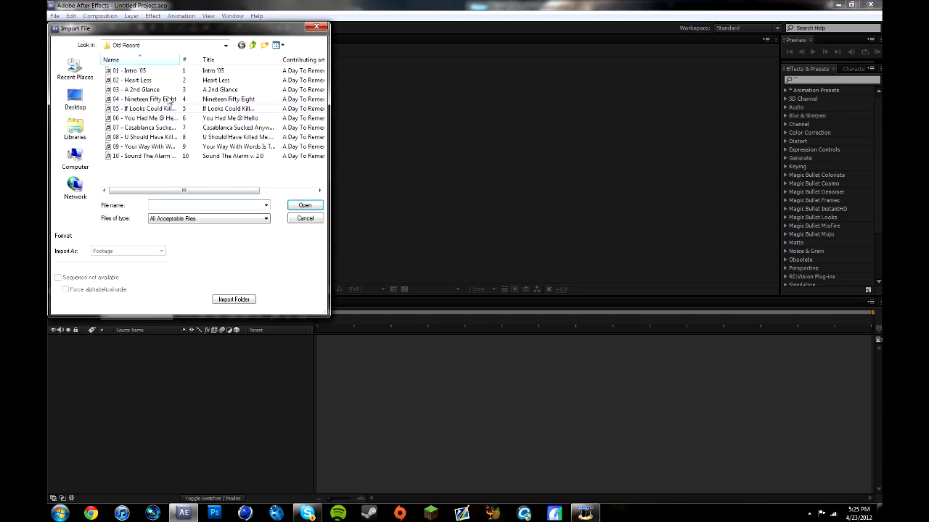
click(146, 137)
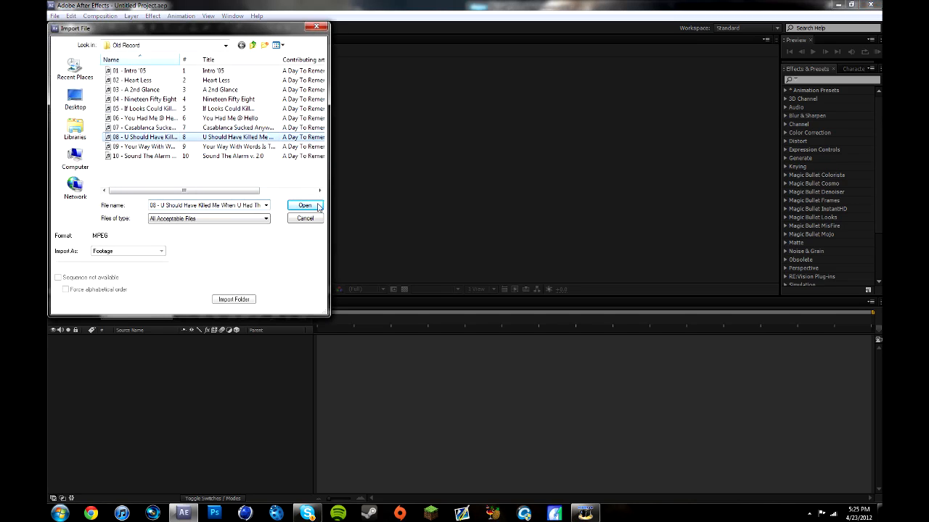
click(304, 206)
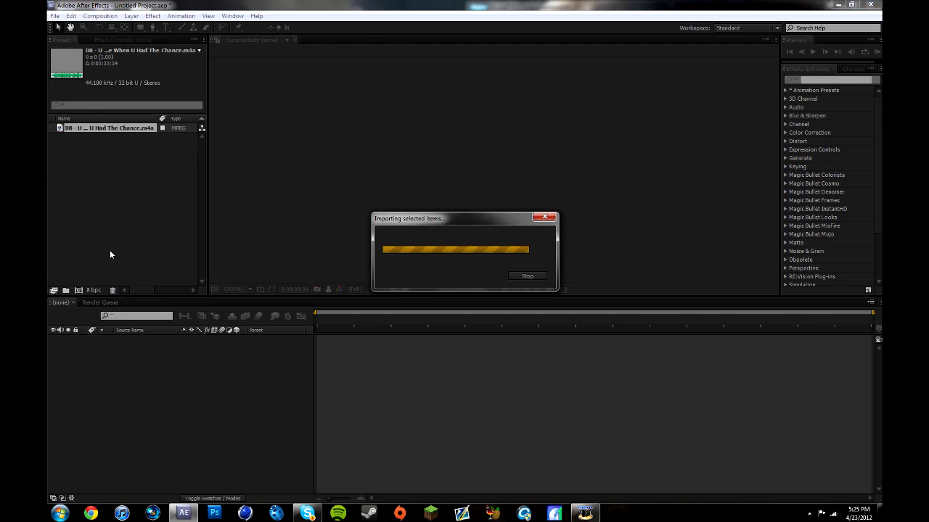
click(92, 181)
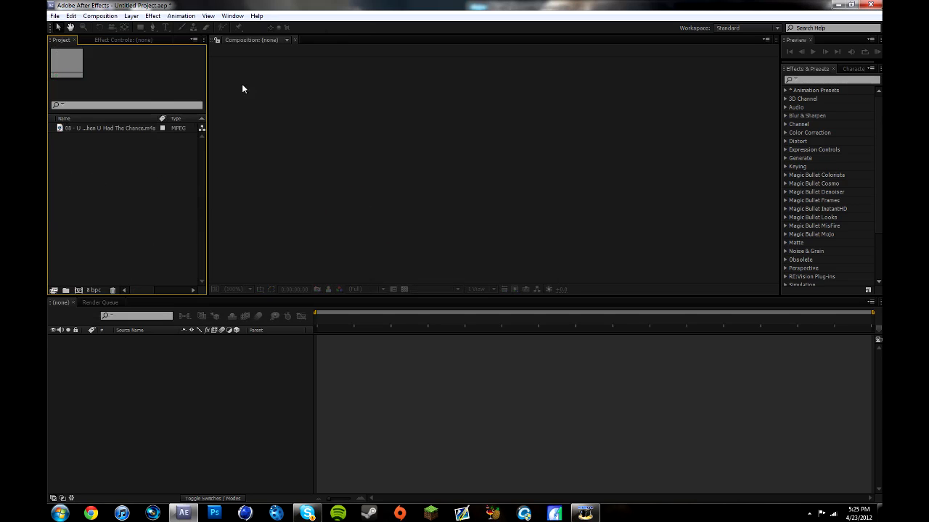
- Import the TripleBad.mp4 clip from the Clips folder inside VGO TEAMTAGE in the Documents library
double_click(107, 210)
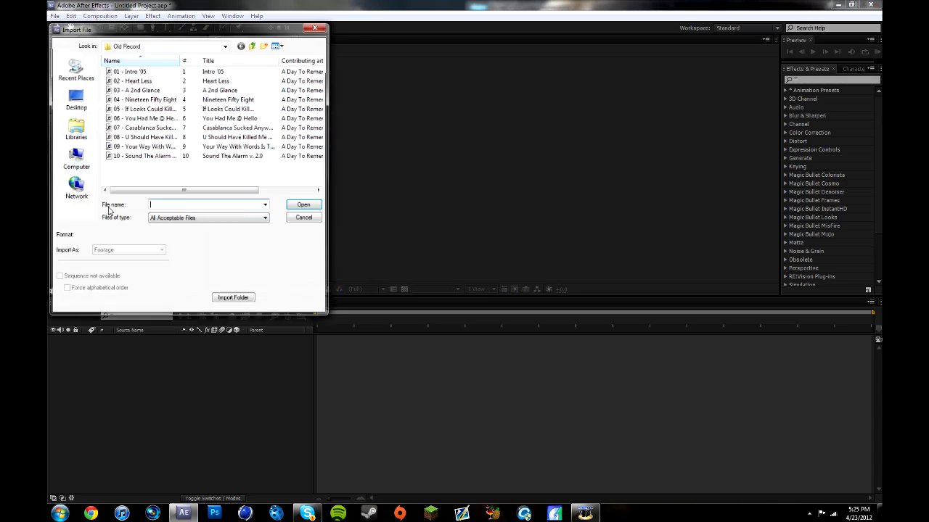
click(90, 125)
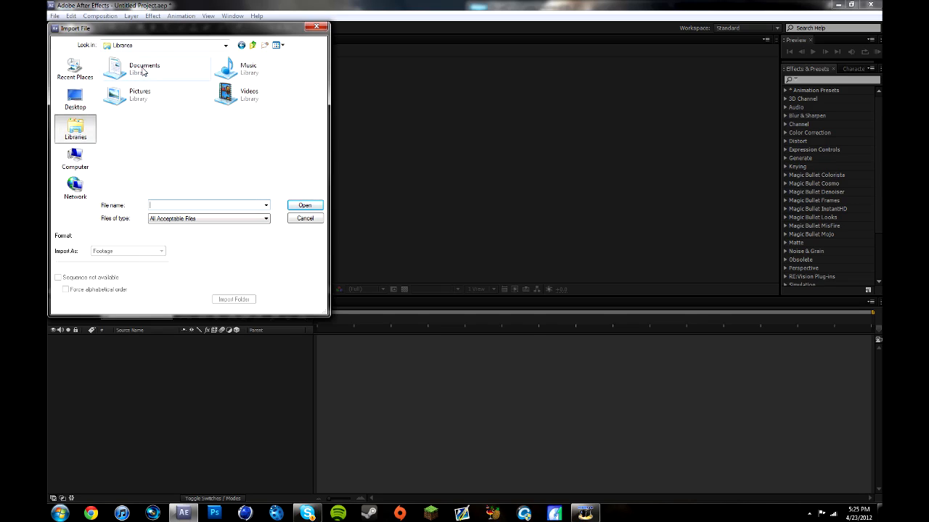
double_click(143, 69)
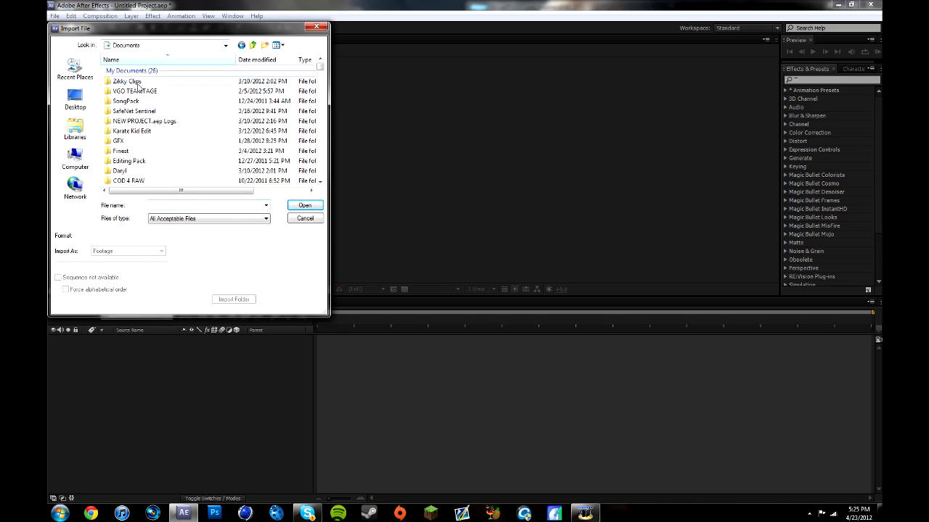
double_click(138, 92)
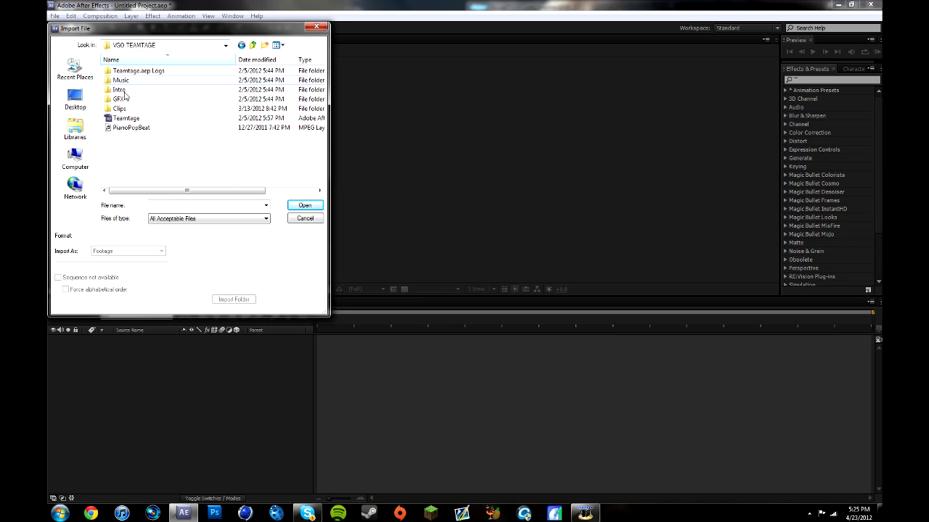
double_click(119, 109)
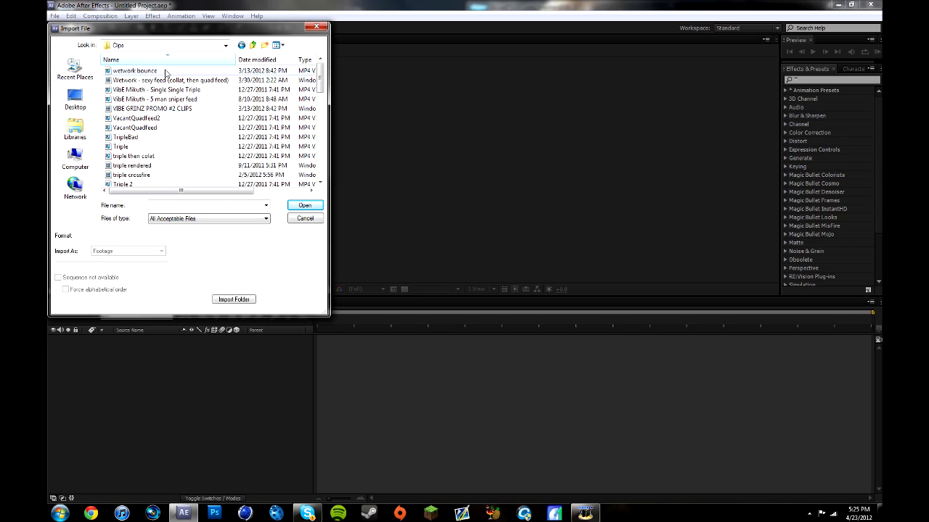
click(132, 139)
click(300, 206)
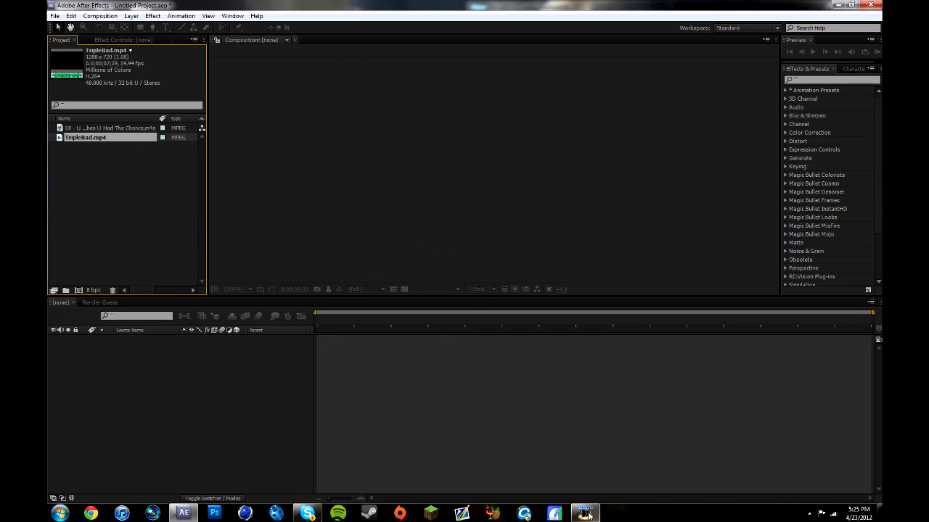
click(96, 127)
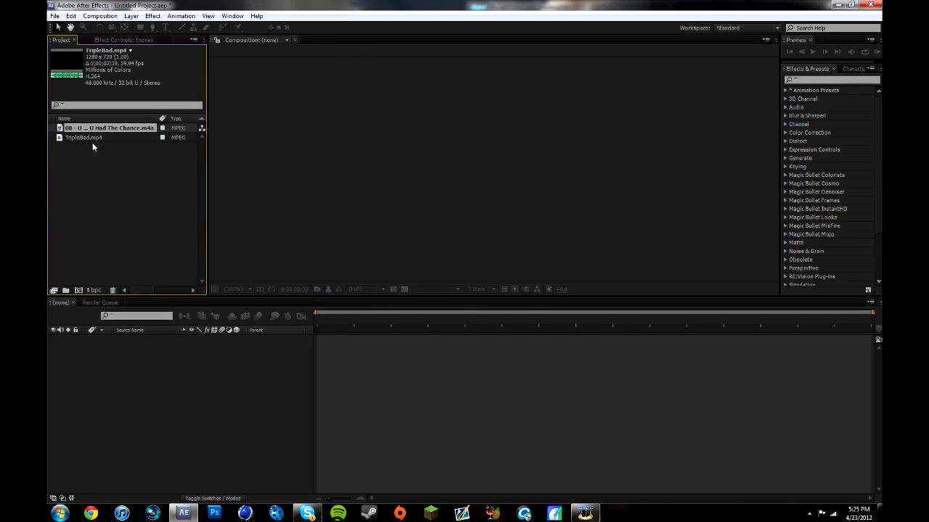
click(64, 188)
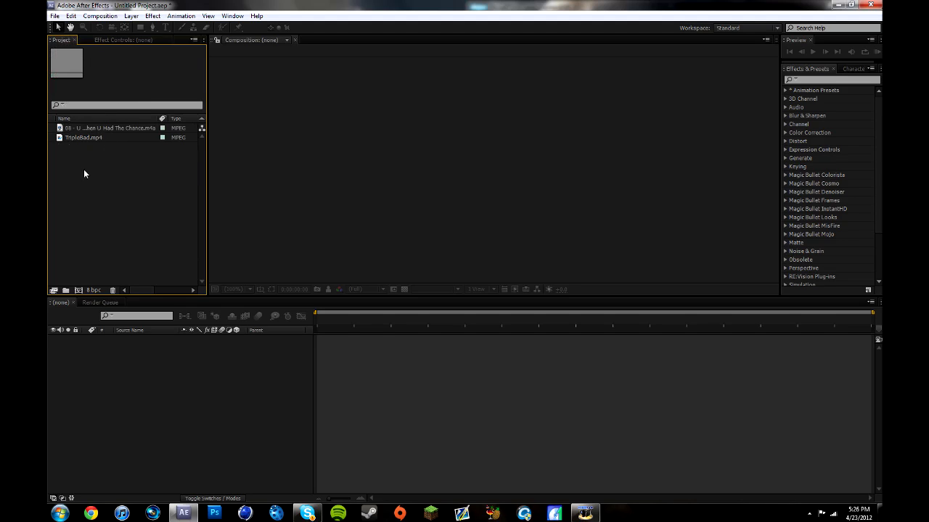
- Create a project folder named Clips and move TripleBad.mp4 into it
click(66, 291)
key(BackSpace)
text(Clips)
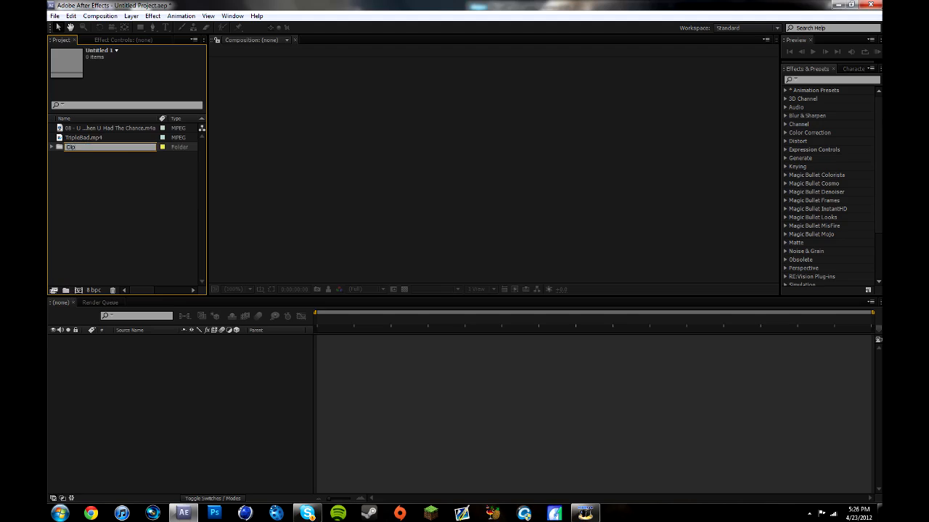
key(Return)
drag(99, 149, 100, 140)
- Create a project folder named Songs, move the imported song into it, and expand the Clips and Songs folders
click(65, 290)
text(Songs)
key(Return)
drag(98, 128, 87, 149)
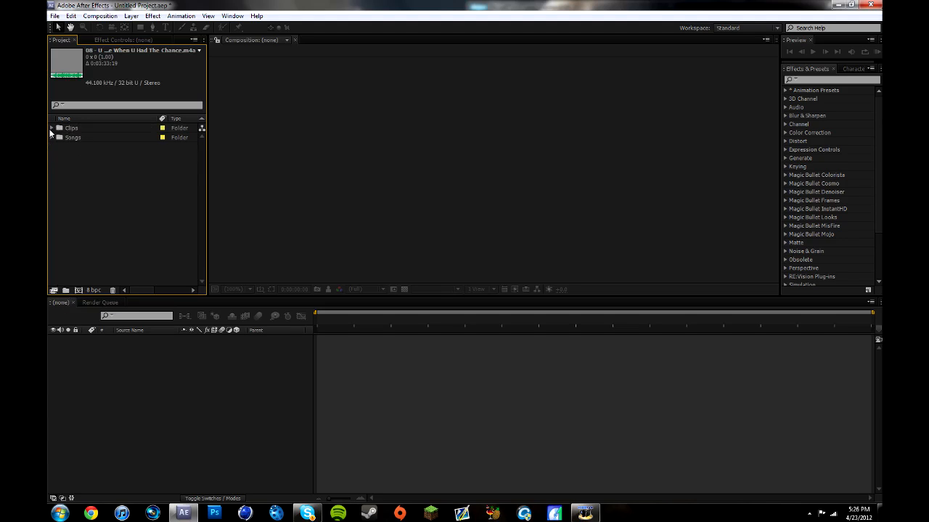
click(51, 128)
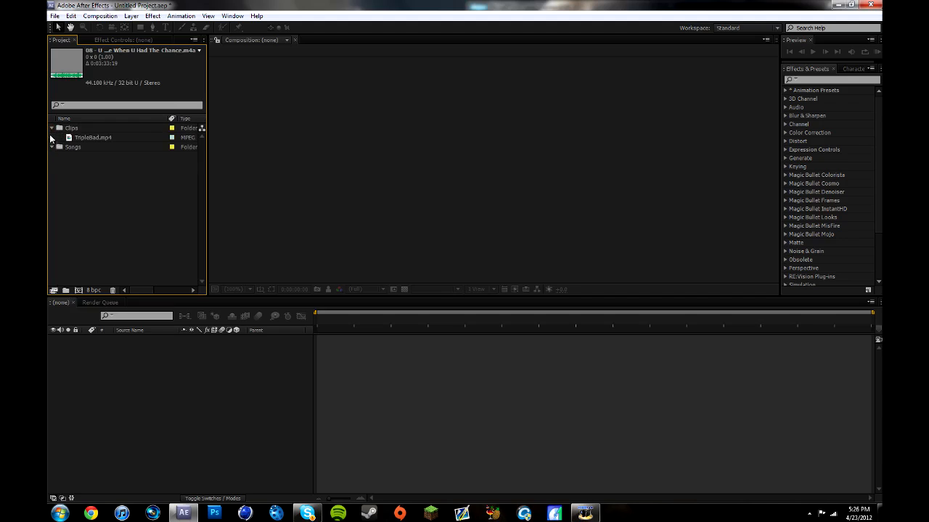
click(52, 148)
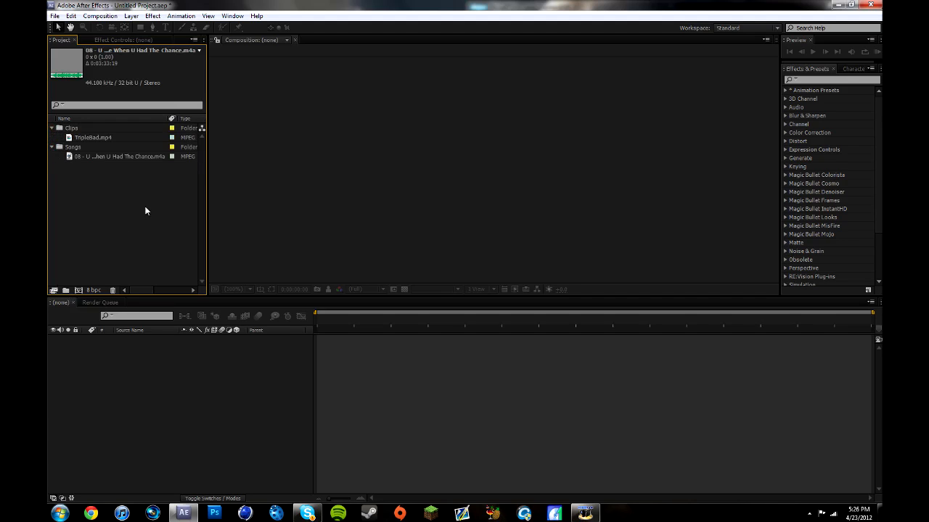
- Add a project folder named Compositions and collapse the Songs and Clips folders
click(65, 291)
text(Compositions)
key(Return)
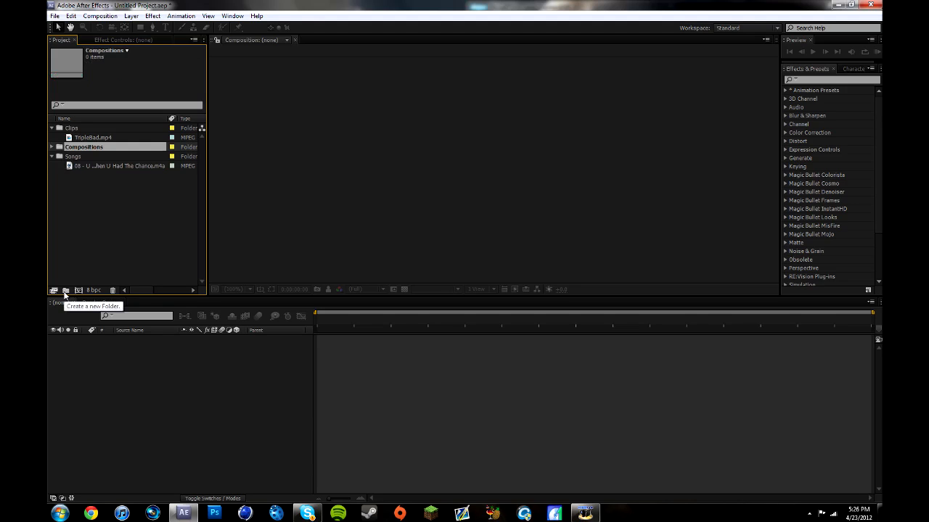
click(51, 156)
click(52, 128)
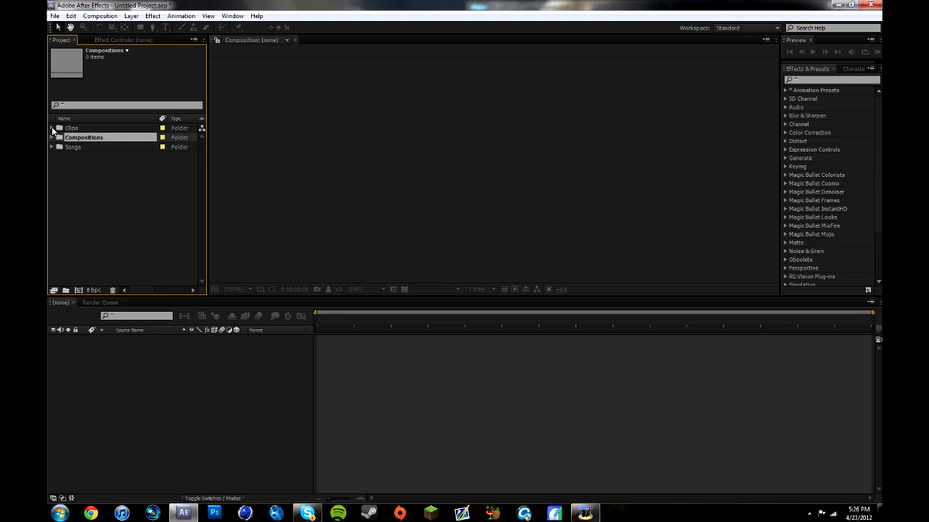
click(141, 234)
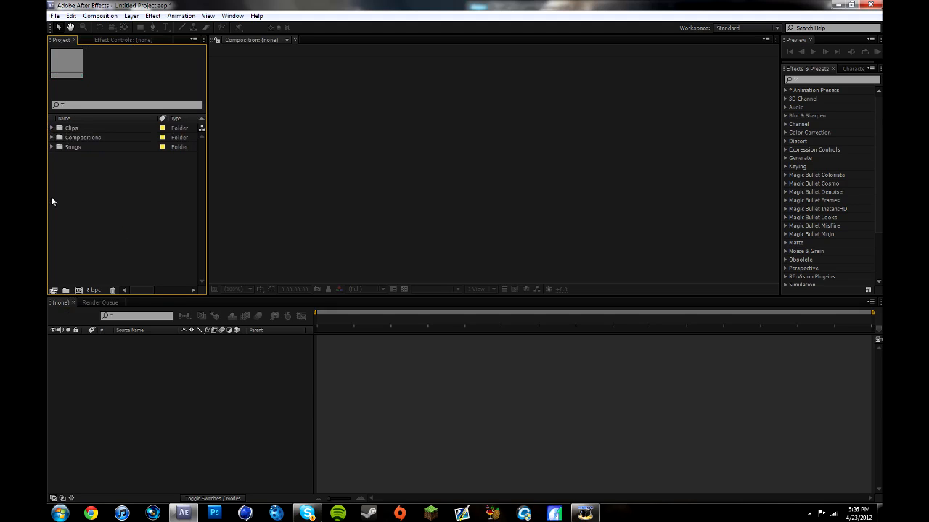
- Create a composition from TripleBad.mp4 in the Clips folder and preview several moments, ending at 0;00;02;28
click(52, 128)
drag(104, 143, 141, 390)
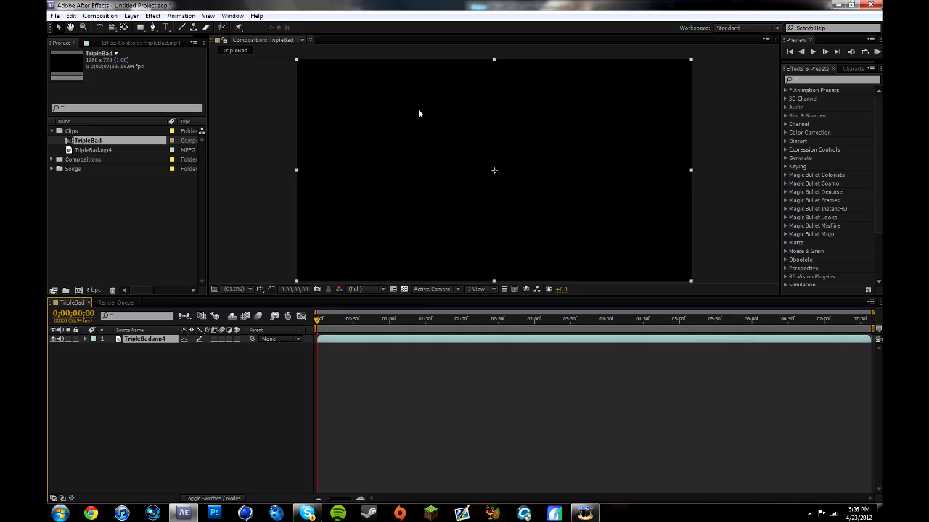
click(372, 319)
click(608, 320)
click(859, 320)
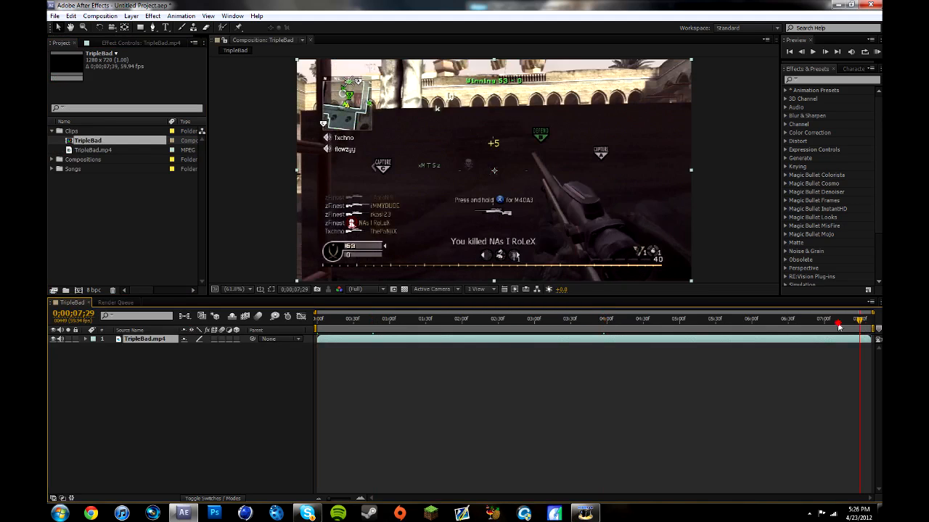
click(495, 320)
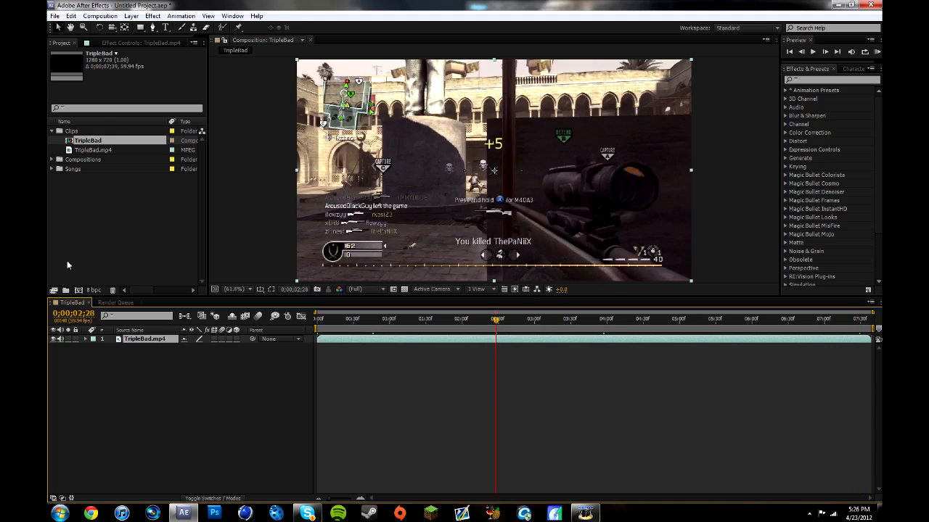
- Open the TripleBad composition's settings and rename the composition to Edit
right_click(61, 227)
click(73, 314)
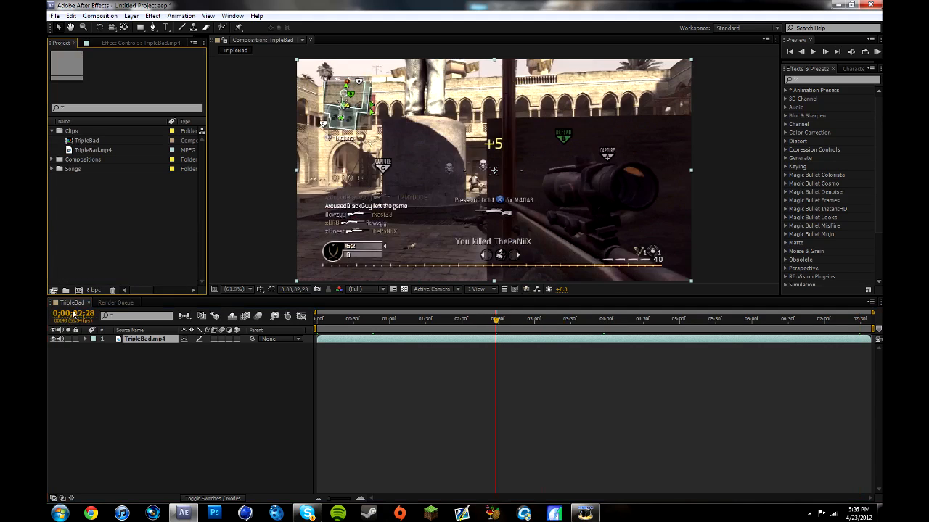
right_click(76, 302)
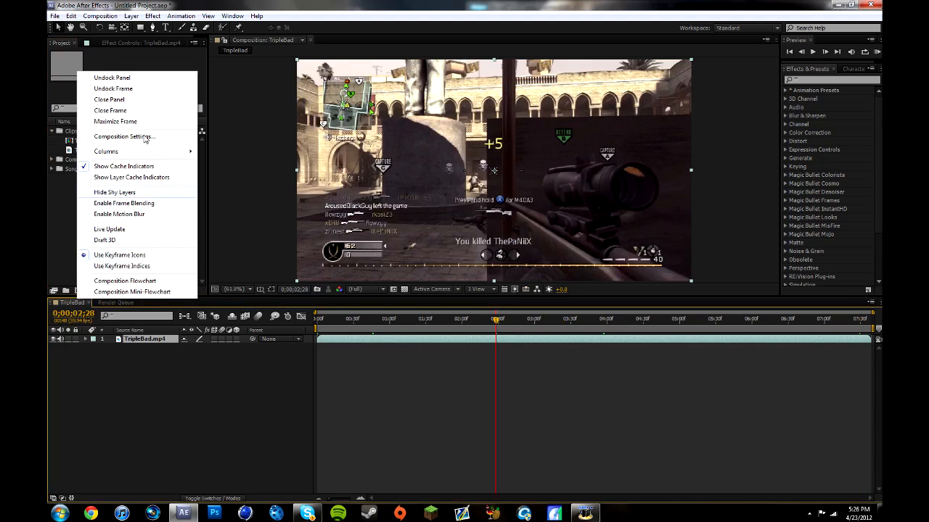
click(123, 136)
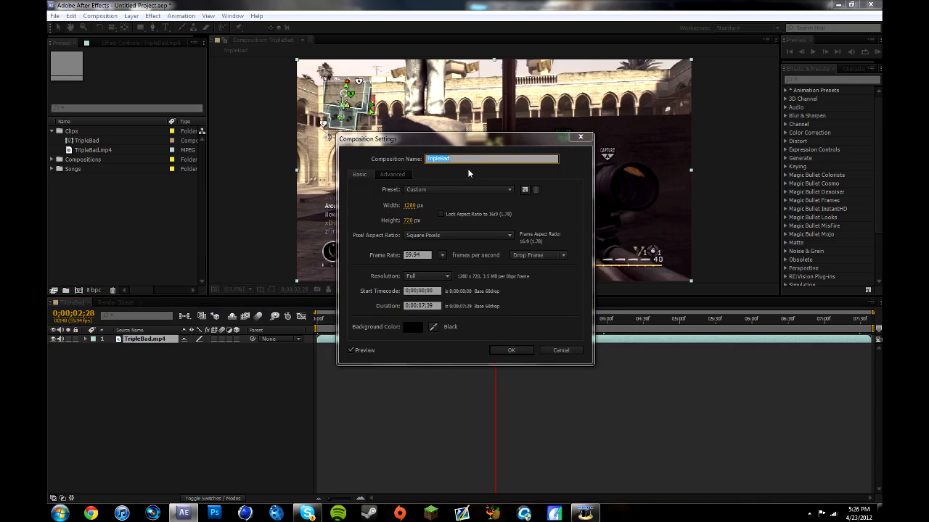
key(BackSpace)
text(F)
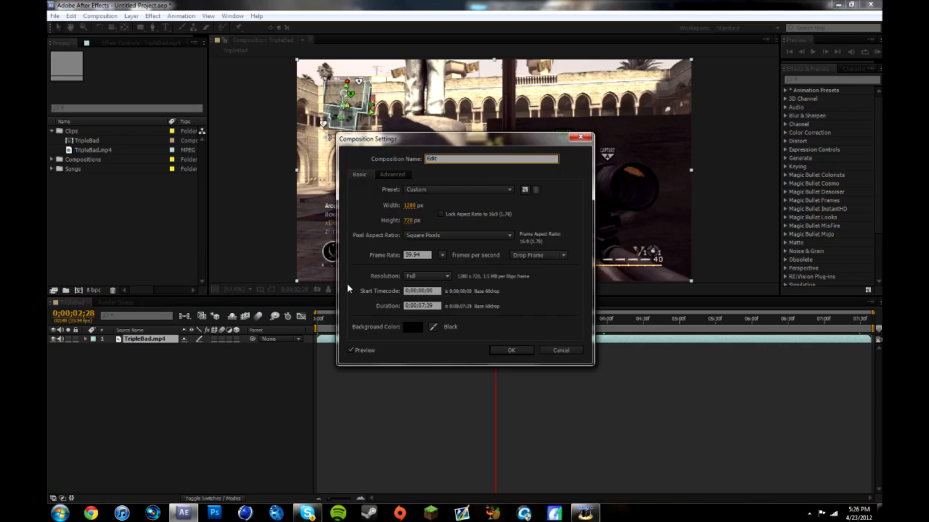
- Set the Edit composition's duration to 0;02;07;39 and apply the settings
click(418, 306)
click(416, 306)
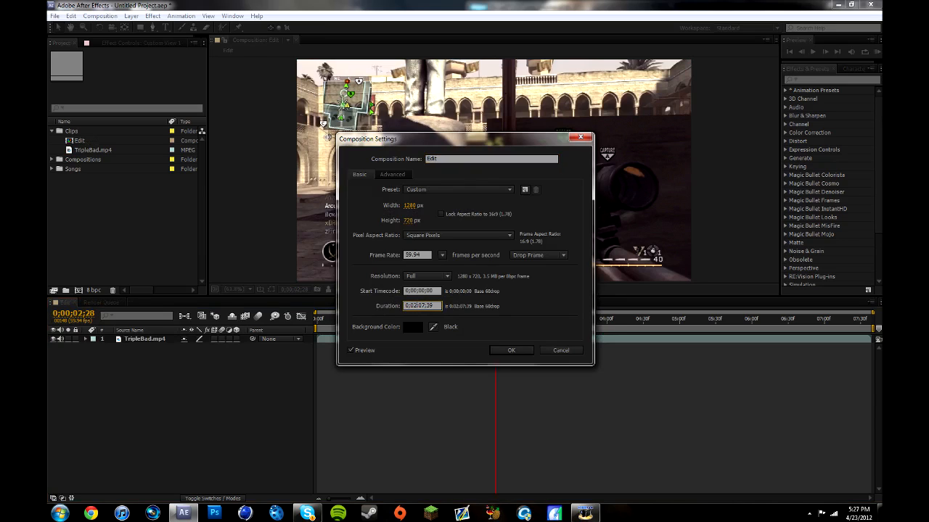
key(BackSpace)
key(Return)
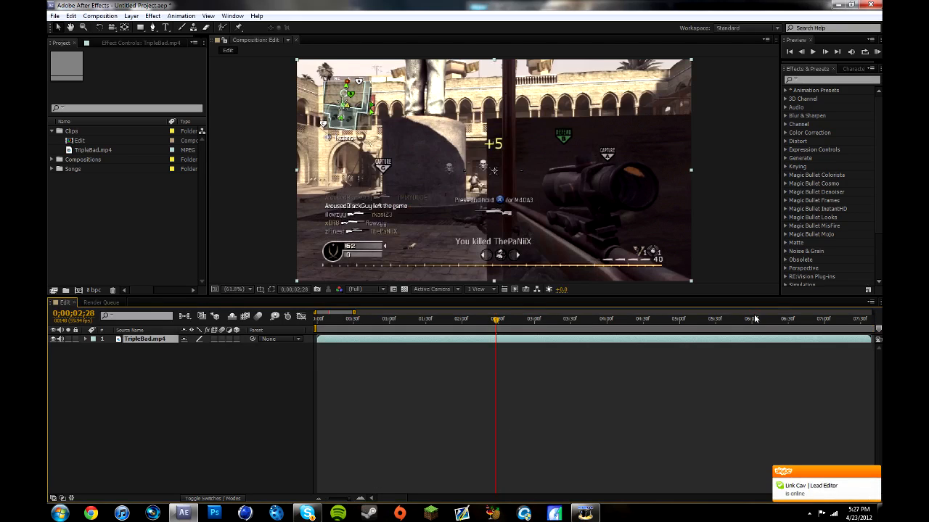
- Zoom the timeline out to the Edit composition's full duration and select the TripleBad.mp4 layer
click(813, 320)
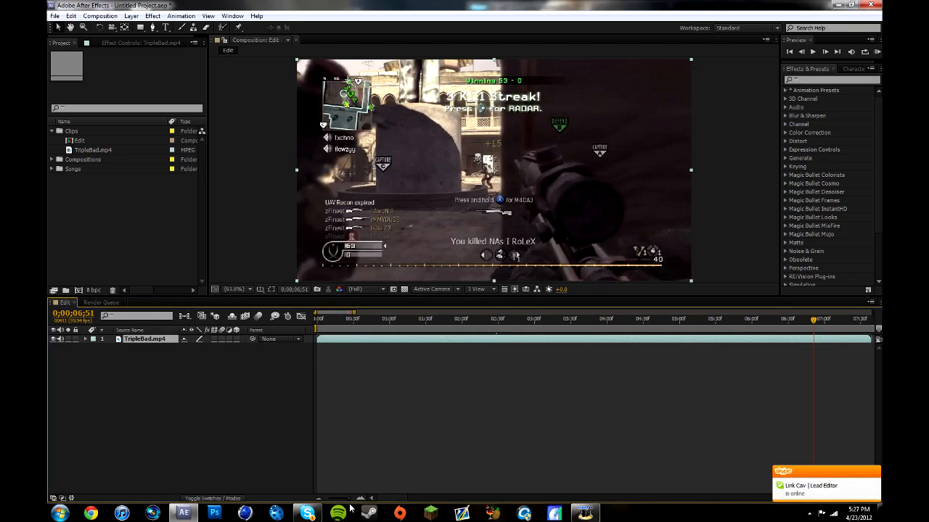
drag(350, 499, 323, 503)
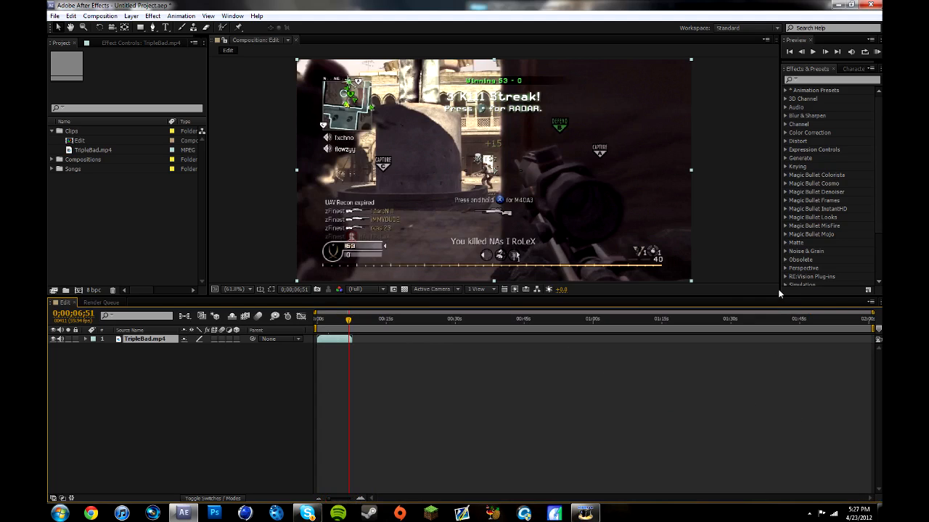
click(134, 365)
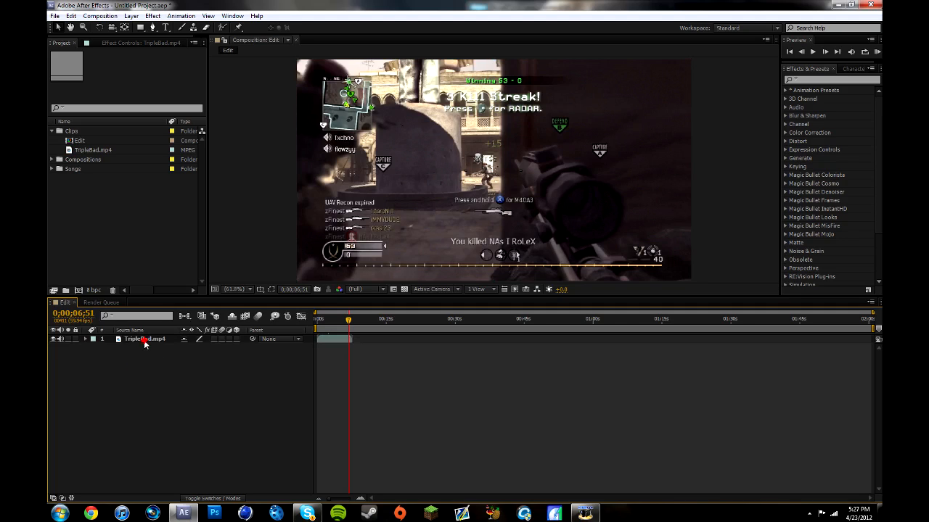
click(147, 339)
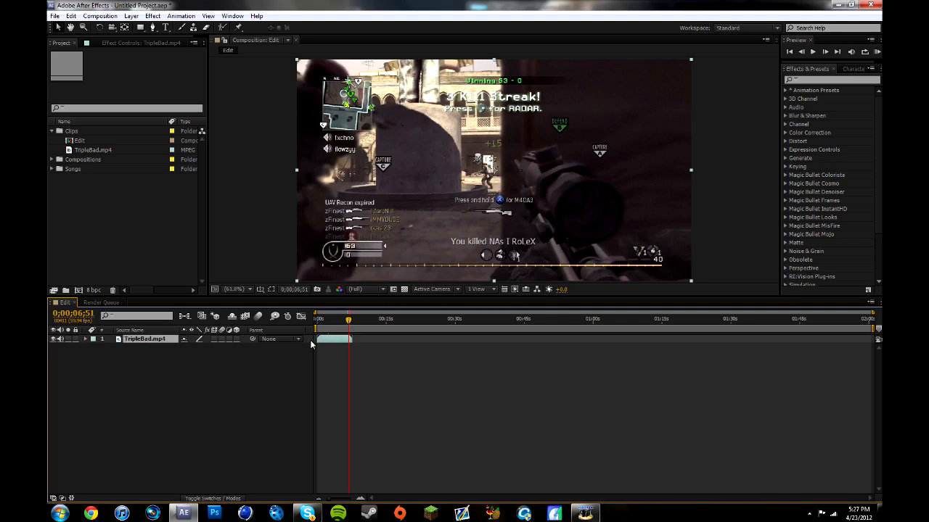
mouse_move(329, 499)
mouse_down()
mouse_move(365, 499)
mouse_move(323, 499)
mouse_up()
- Scrub through the TripleBad.mp4 layer to examine its end and several gameplay moments, stopping at 0;00;02;23
click(349, 321)
drag(349, 323, 356, 323)
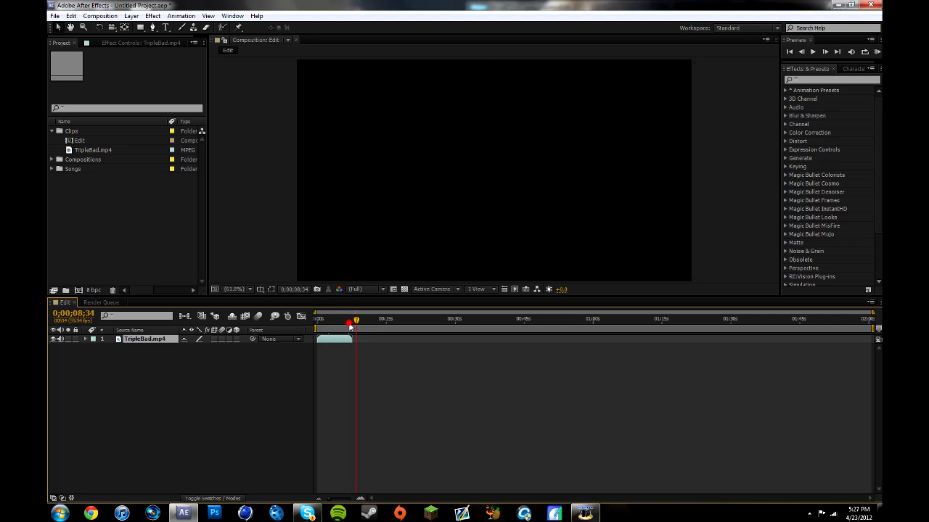
drag(357, 324, 353, 323)
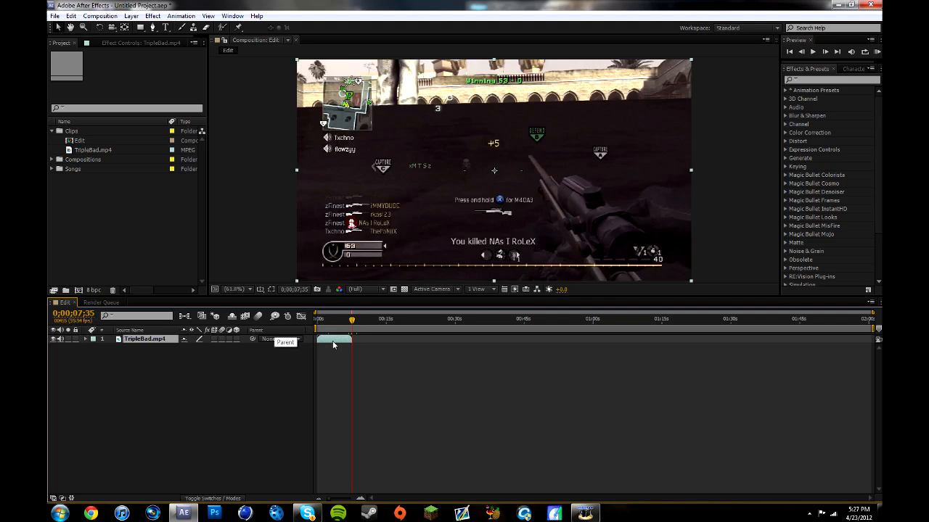
drag(353, 323, 337, 323)
mouse_move(339, 322)
mouse_down()
mouse_move(426, 323)
mouse_move(327, 325)
mouse_move(346, 328)
mouse_up()
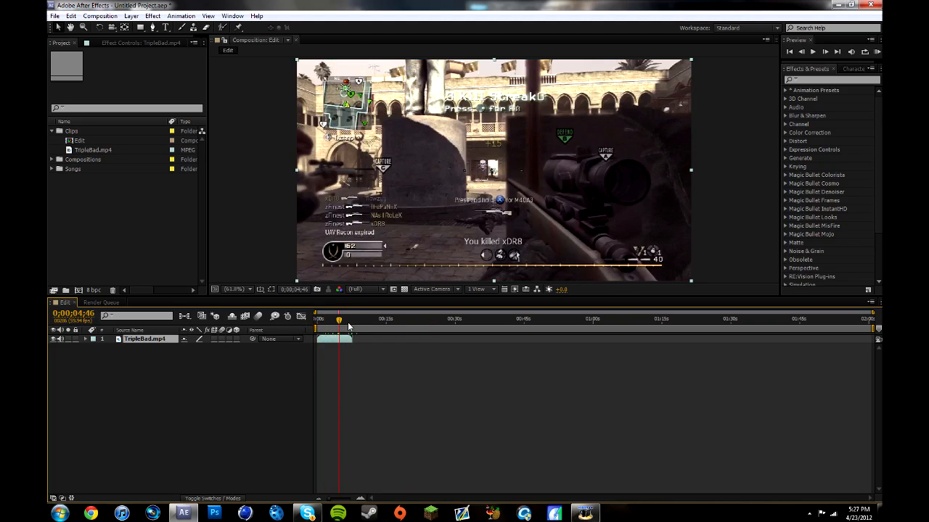
drag(347, 327, 324, 325)
click(337, 321)
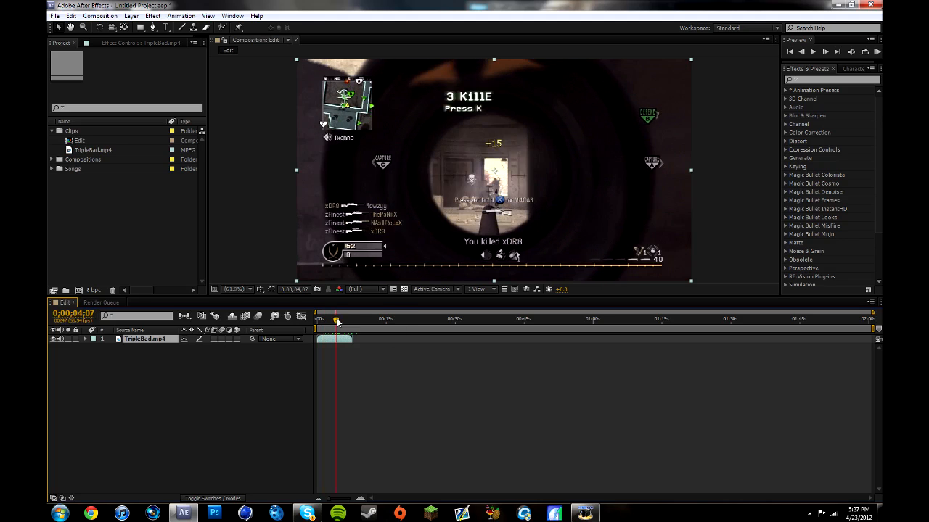
drag(343, 322, 333, 324)
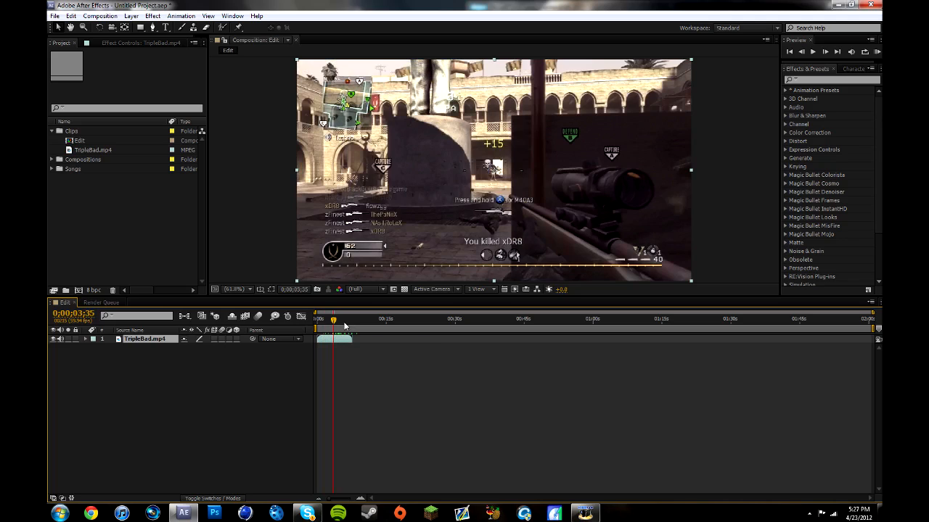
click(339, 324)
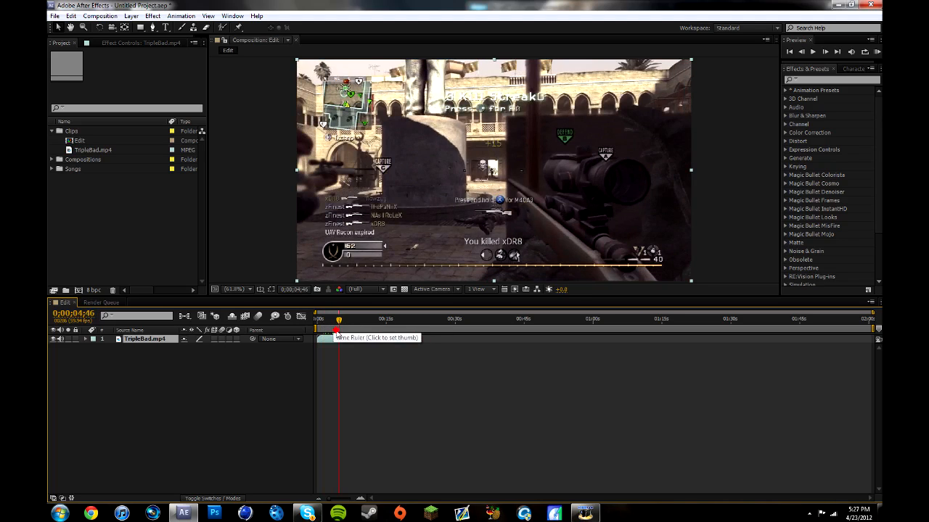
click(332, 323)
click(328, 321)
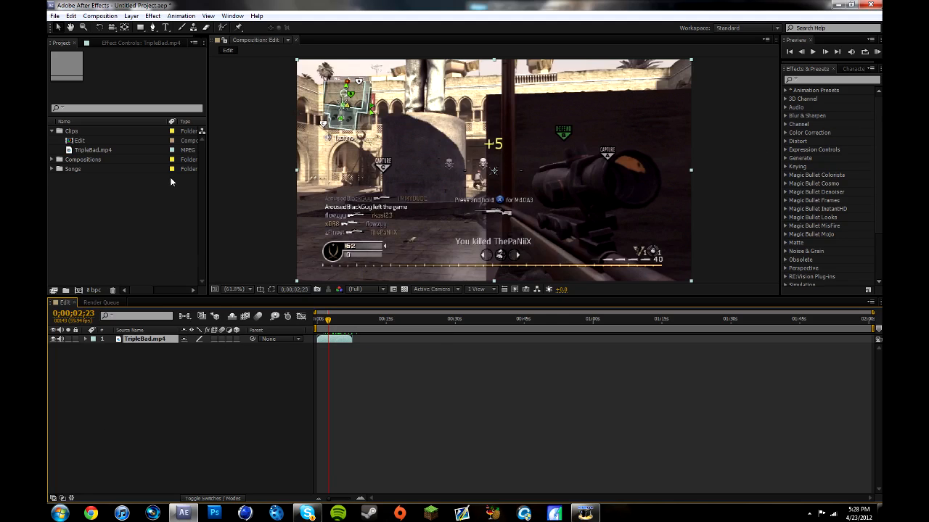
- Preview the clip in the Edit composition from the beginning and return the current time to 0;00;00;00
click(239, 288)
click(253, 312)
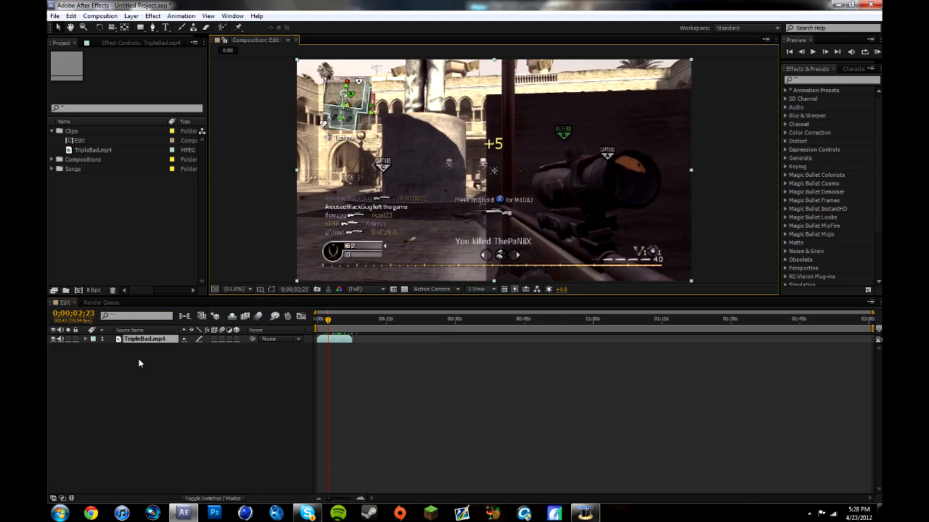
click(329, 321)
drag(329, 324, 327, 326)
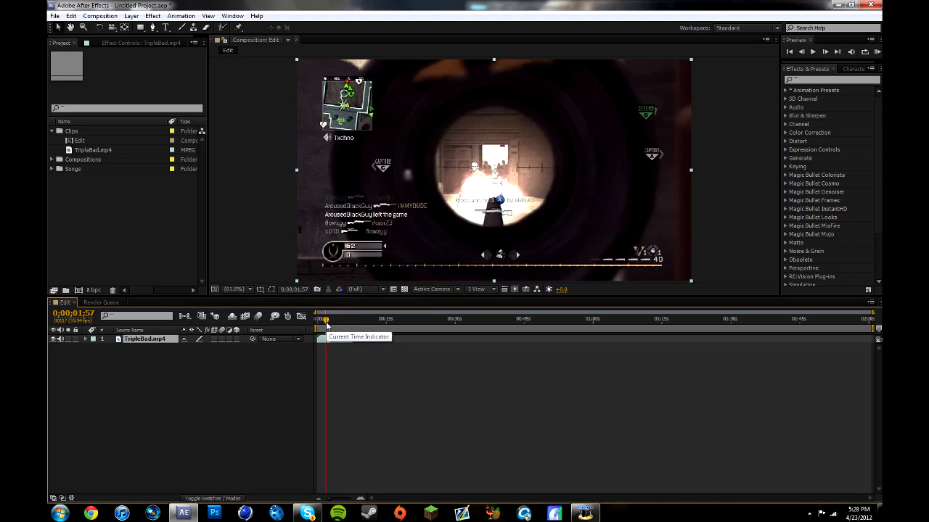
click(337, 321)
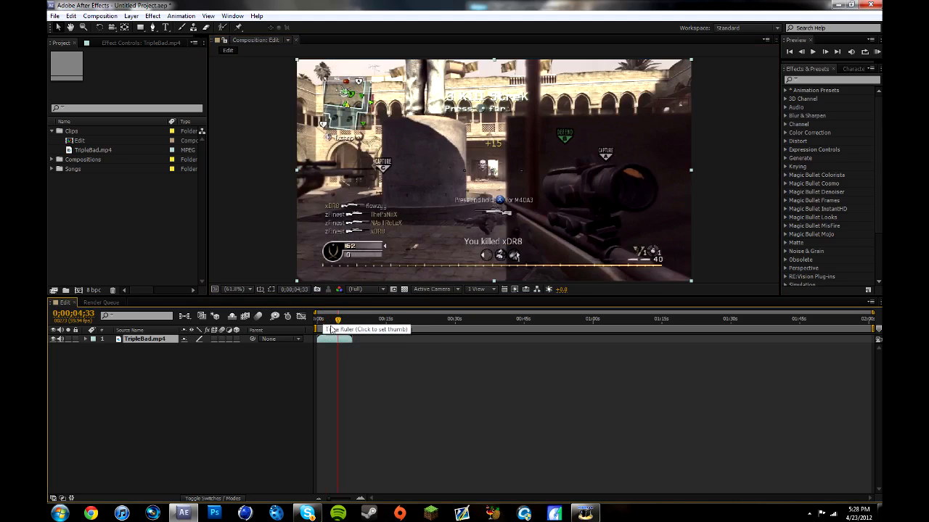
drag(338, 320, 315, 320)
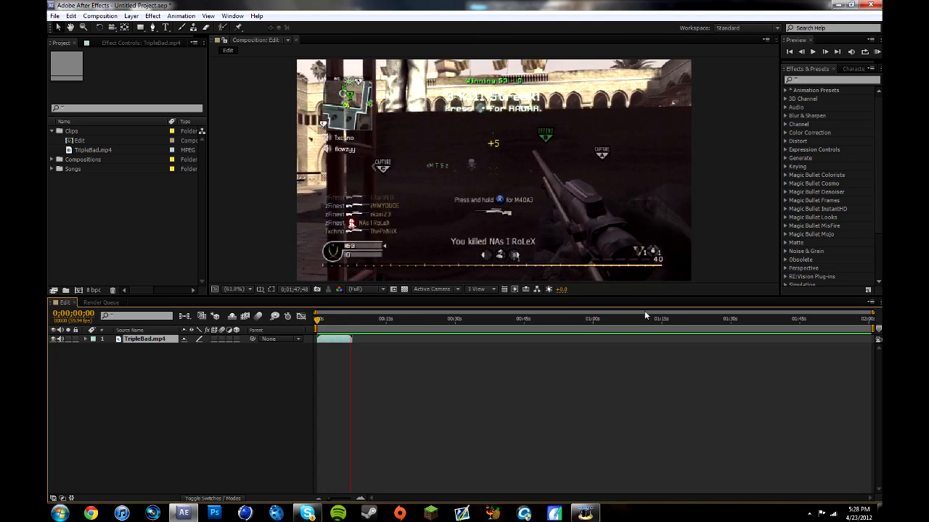
click(335, 320)
click(316, 320)
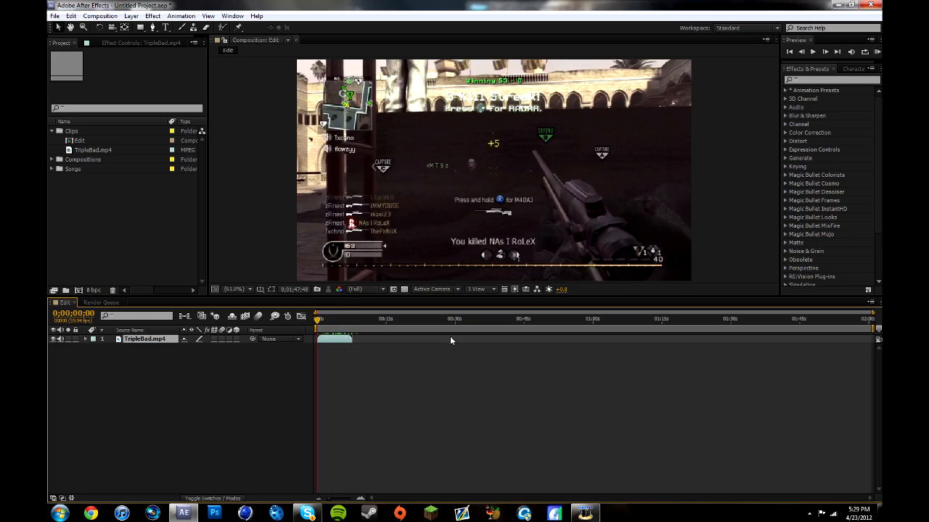
- Expand the Songs folder and add the "U Had The Chance.m4a" song to the Edit composition beneath TripleBad.mp4
click(53, 169)
click(93, 178)
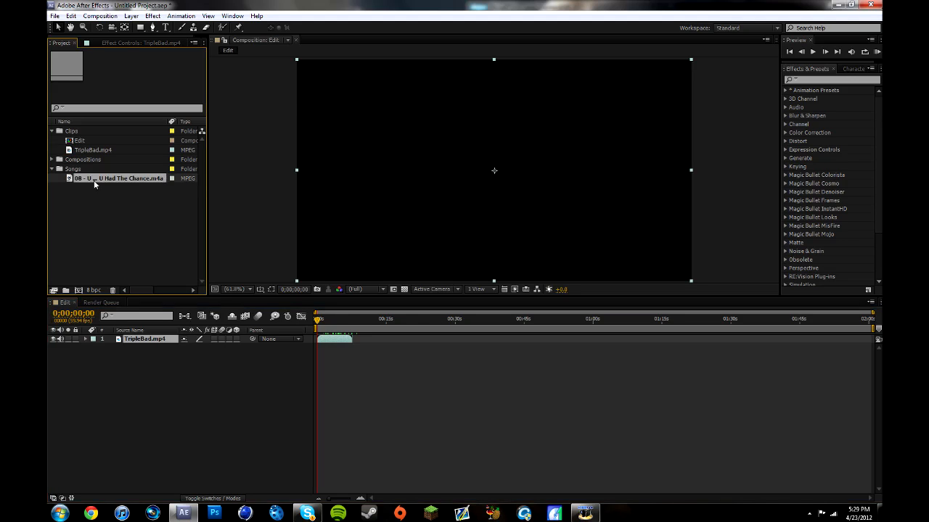
drag(94, 179, 104, 399)
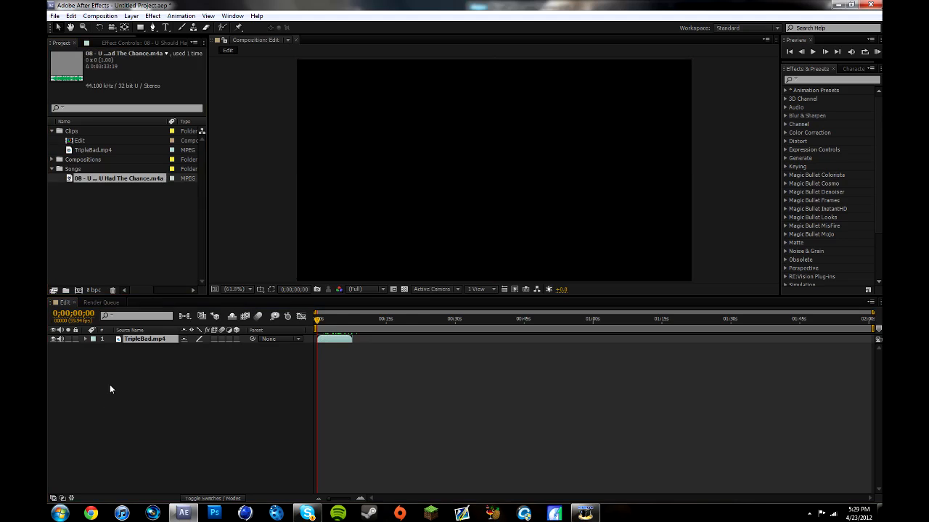
- Examine several times across the Edit composition to check how the song layer runs along the timeline
click(460, 320)
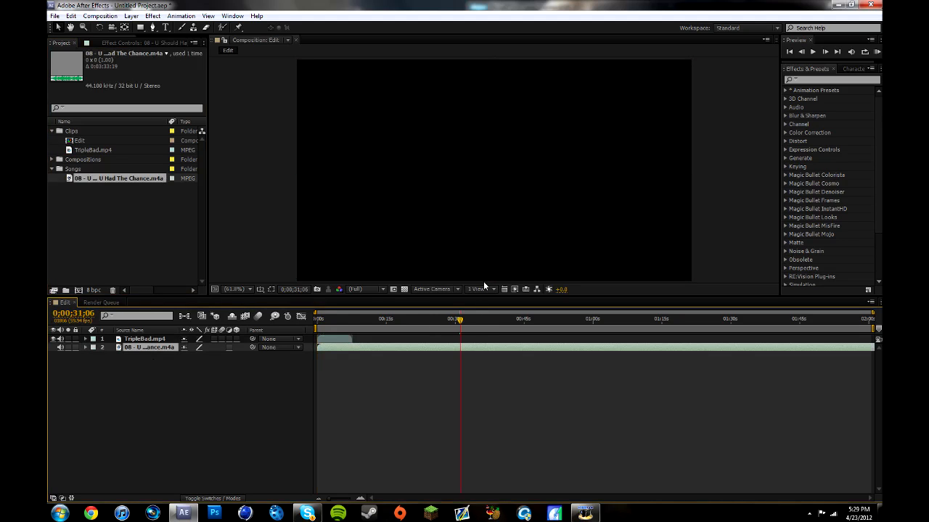
click(340, 320)
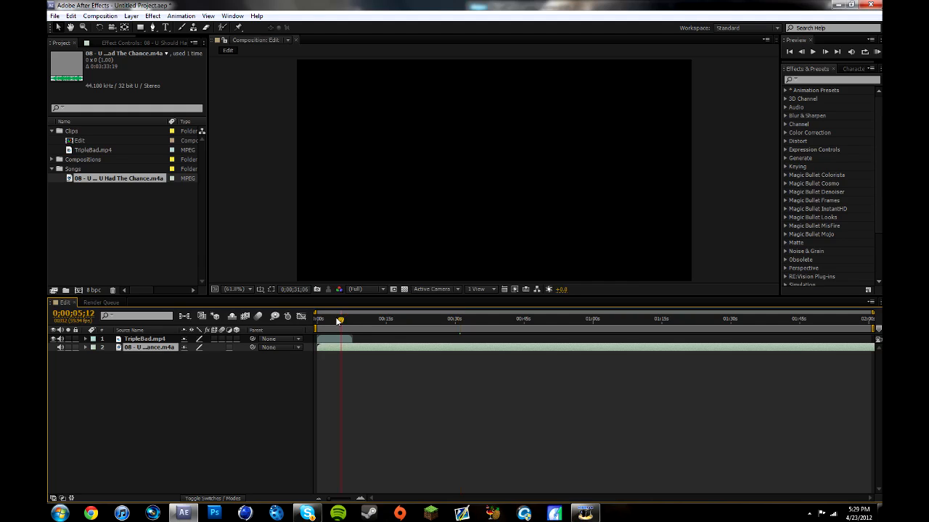
click(480, 319)
click(518, 319)
click(721, 320)
click(435, 319)
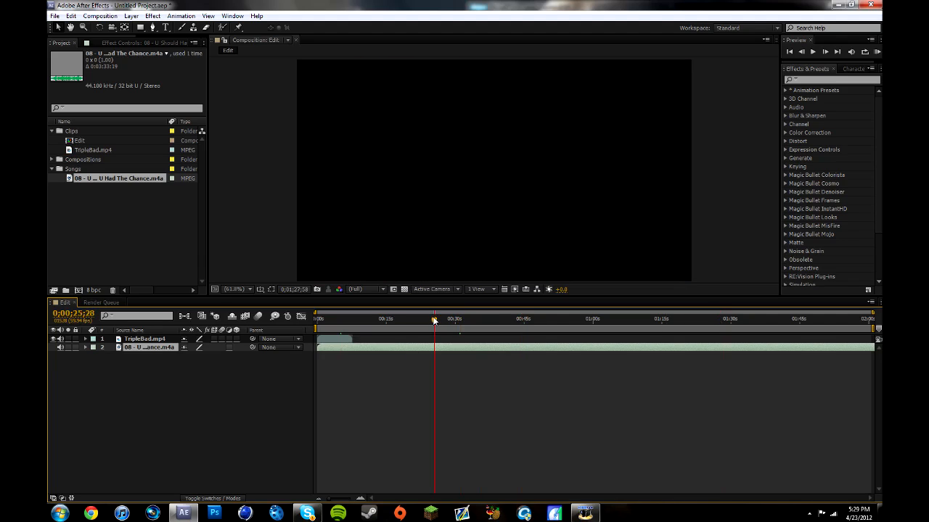
click(490, 319)
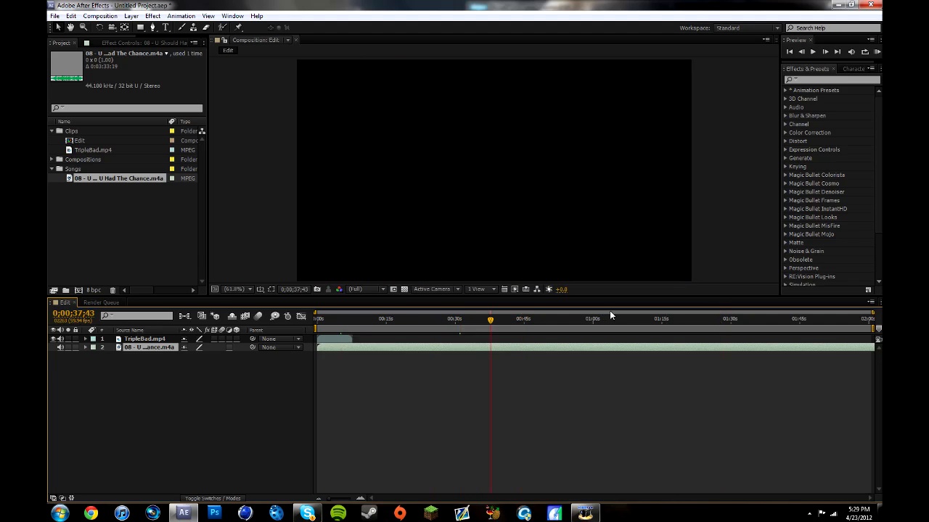
click(589, 319)
- Reveal the song layer's audio waveform and add layer markers at about 0;00;21 and at 0;00;32;05
key(Home)
click(94, 355)
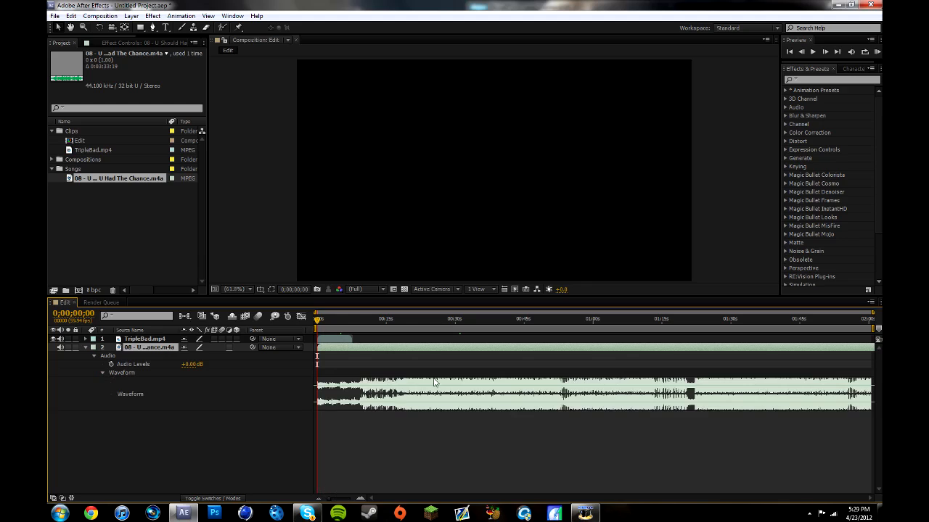
click(455, 319)
click(413, 319)
click(465, 320)
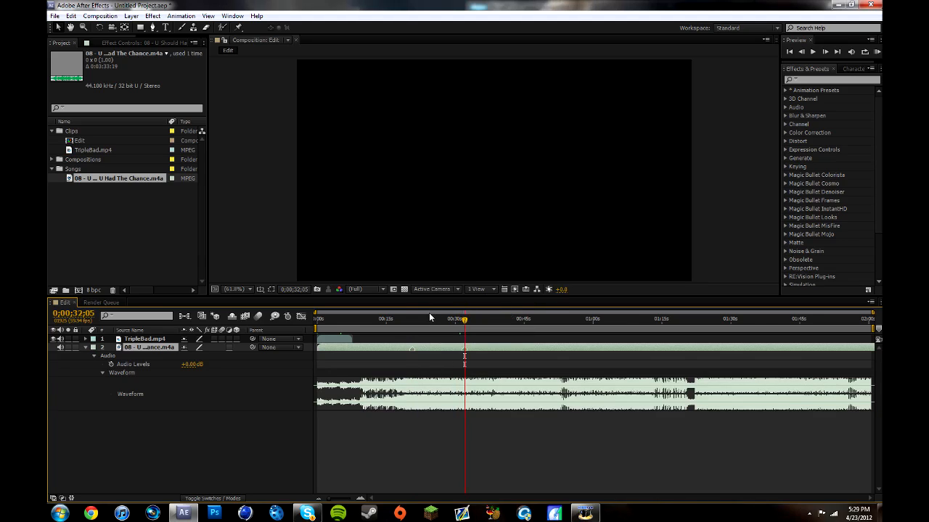
click(388, 315)
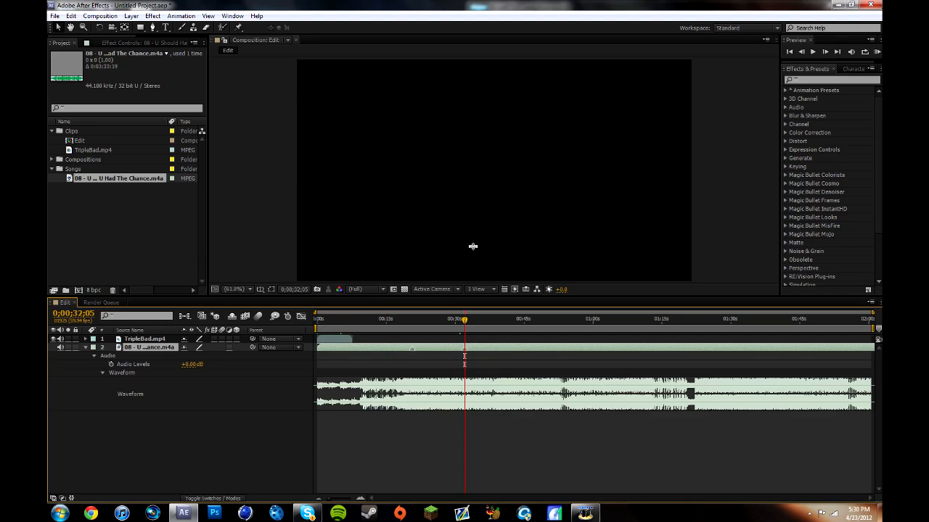
- Try splitting the TripleBad.mp4 layer at 0;00;04;01 and check the moments around the cut
click(321, 319)
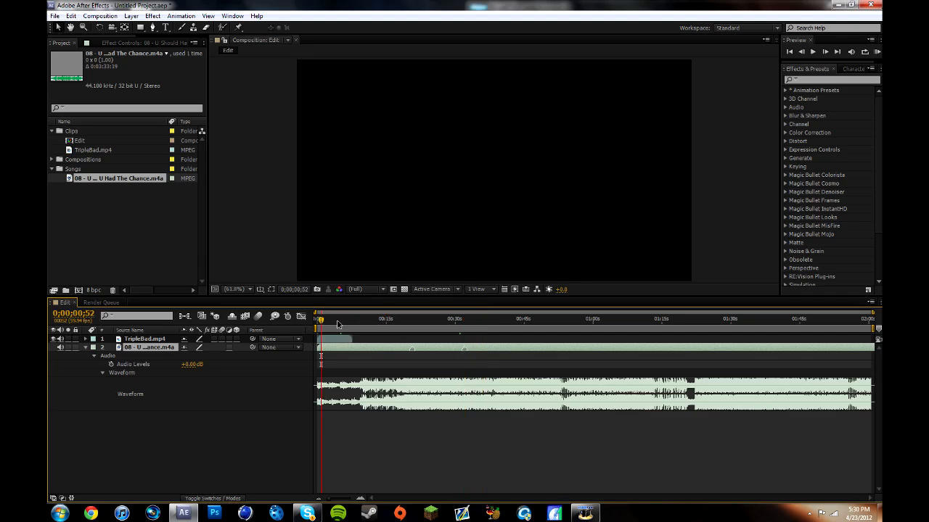
click(337, 319)
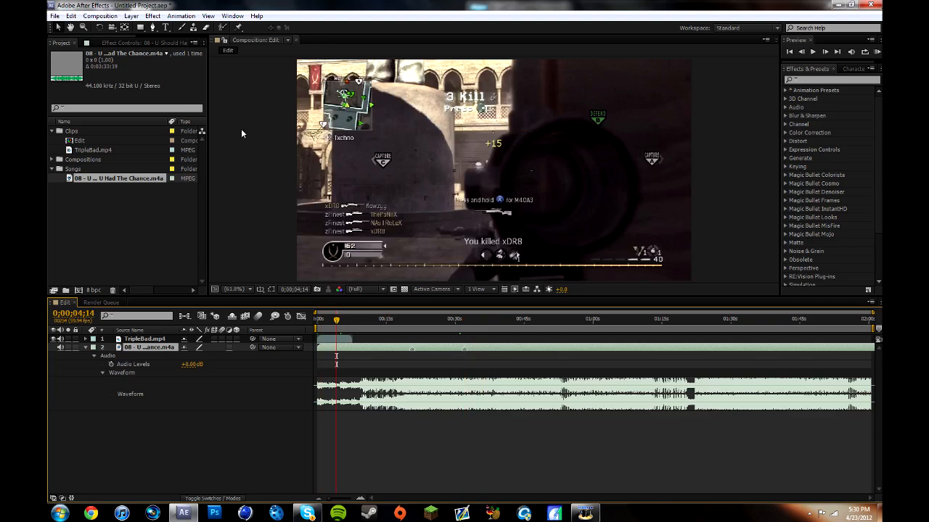
click(333, 340)
drag(337, 323, 335, 323)
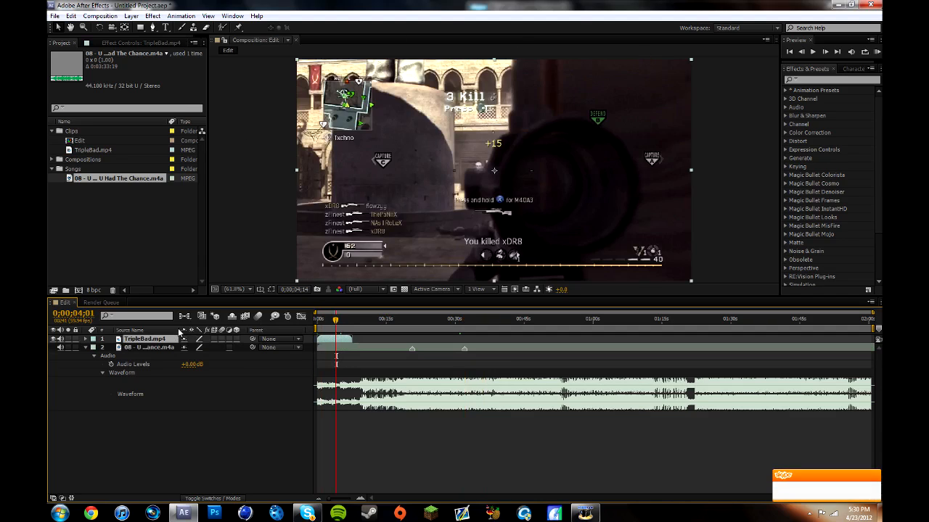
key(ctrl+d)
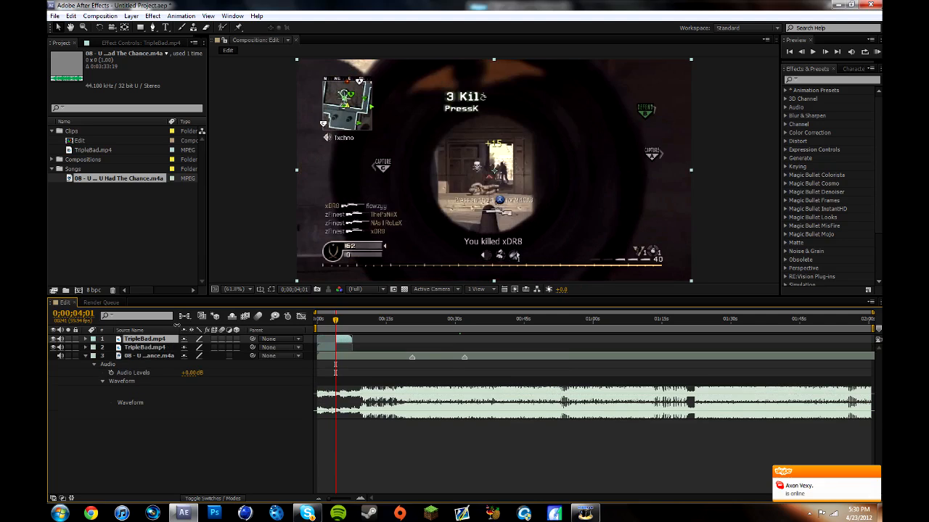
drag(337, 324, 327, 323)
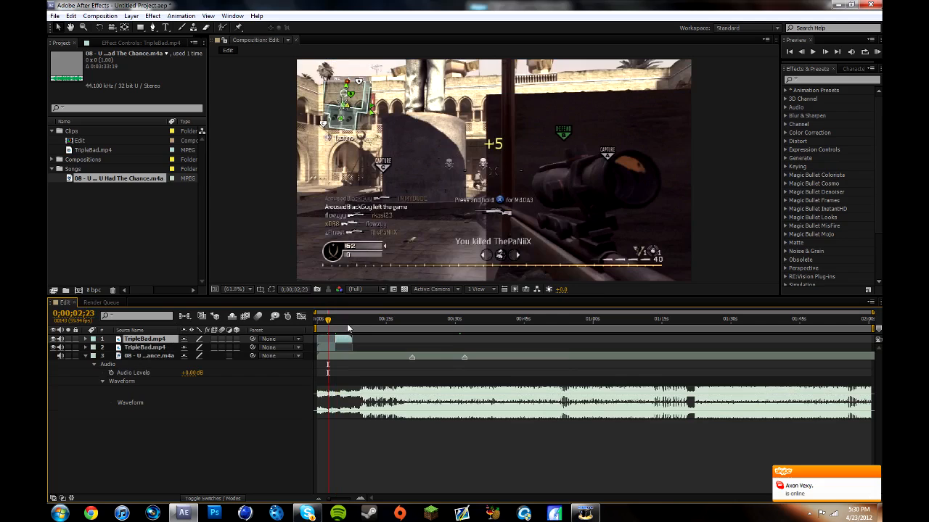
key(Home)
click(341, 323)
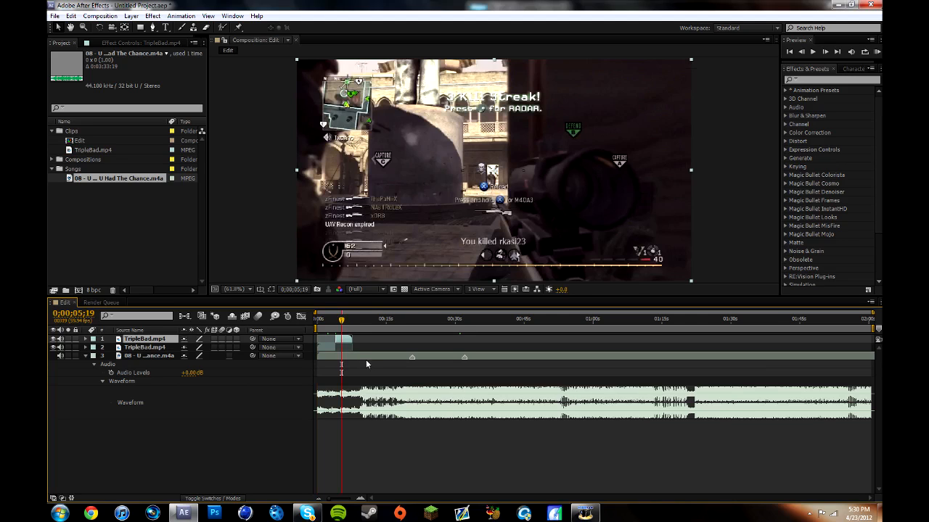
- Undo the split of the TripleBad.mp4 layer
key(ctrl+z)
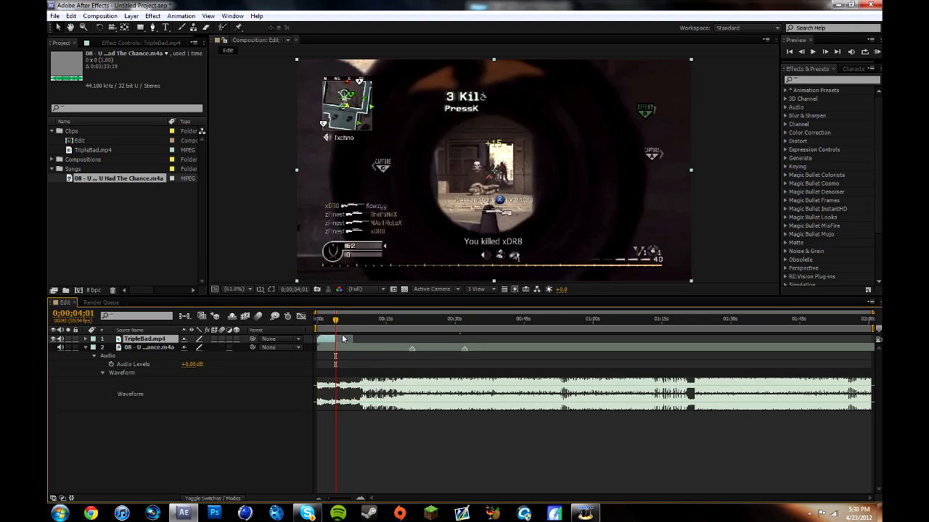
click(324, 325)
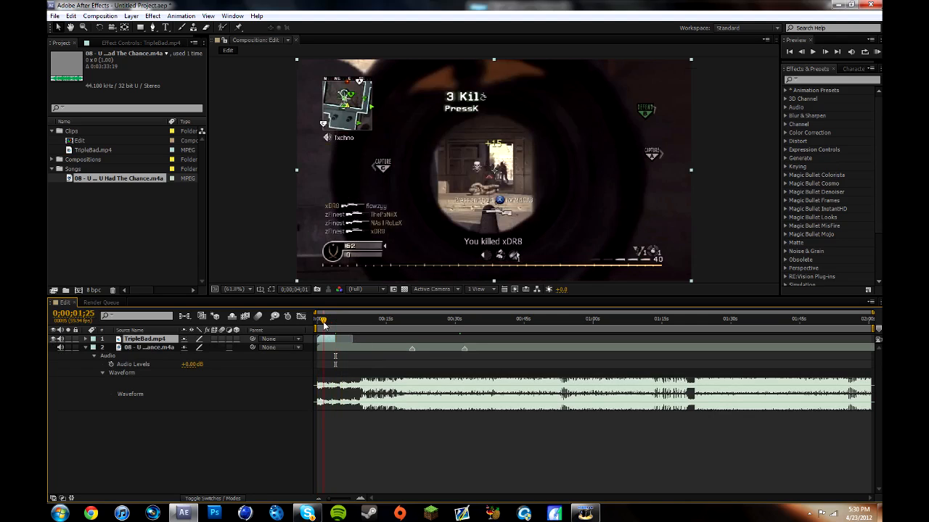
key(ctrl+z)
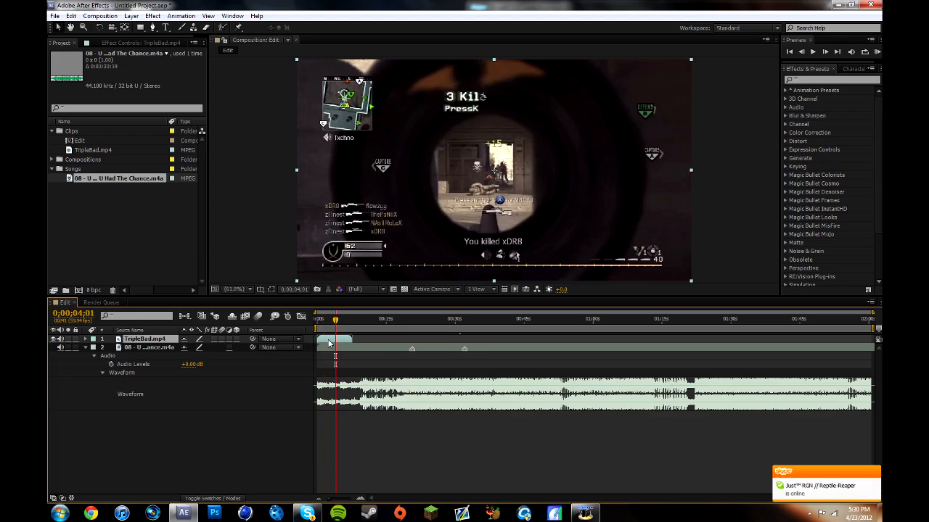
- Try trimming the start of the TripleBad.mp4 layer to 0;00;04;01 and undo the trim
key(alt+bracketleft)
key(ctrl+z)
key(ctrl+z)
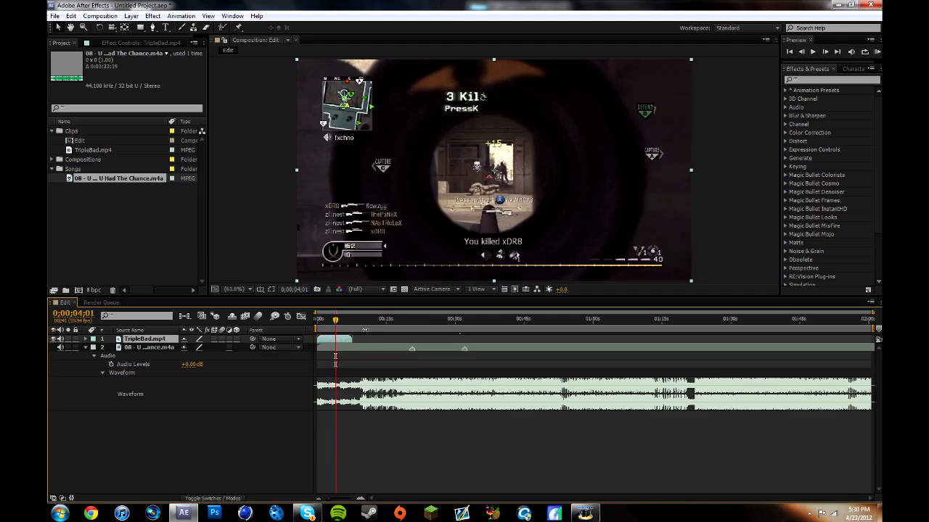
- Enable time remapping on the TripleBad.mp4 layer
right_click(328, 342)
click(250, 408)
right_click(331, 341)
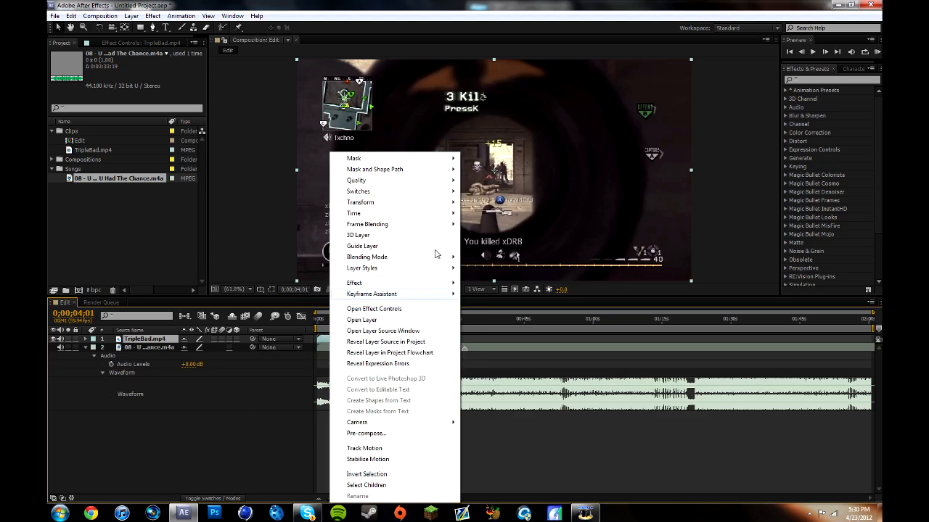
mouse_move(425, 205)
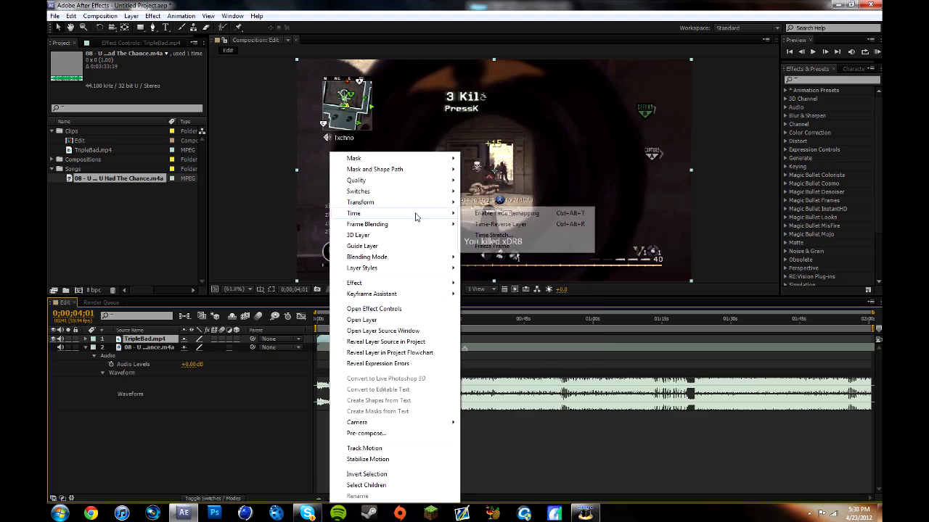
click(498, 214)
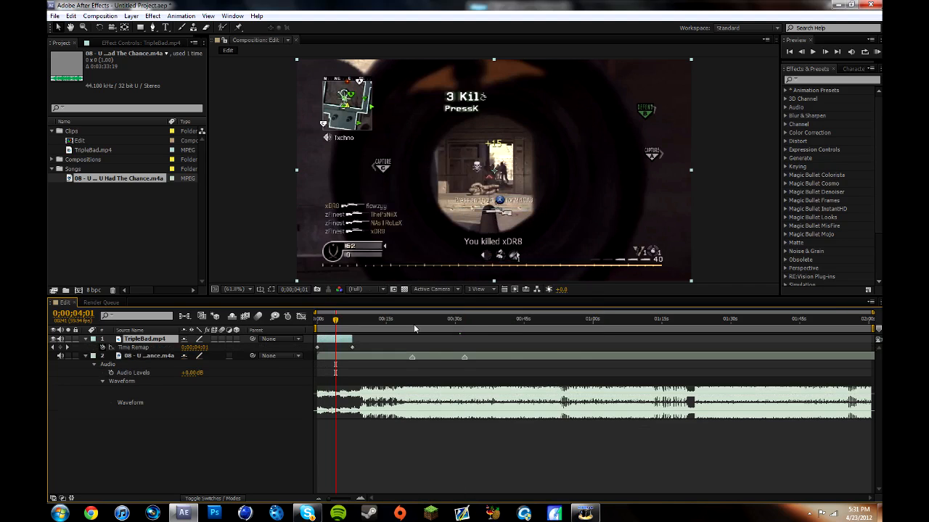
- Try extending the TripleBad.mp4 layer to about 0;00;28 with its last Time Remap keyframe at about 0;00;17, and undo both changes
drag(407, 337, 449, 336)
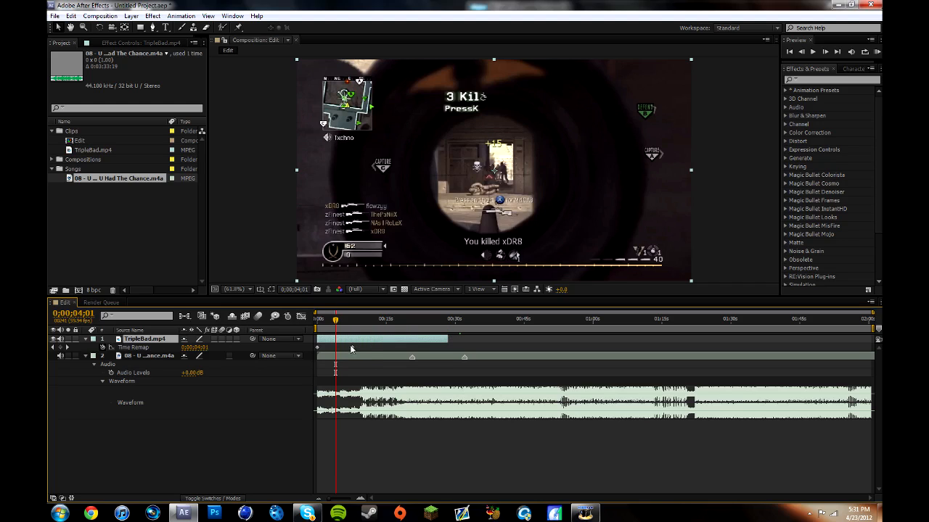
drag(354, 351, 395, 349)
click(361, 324)
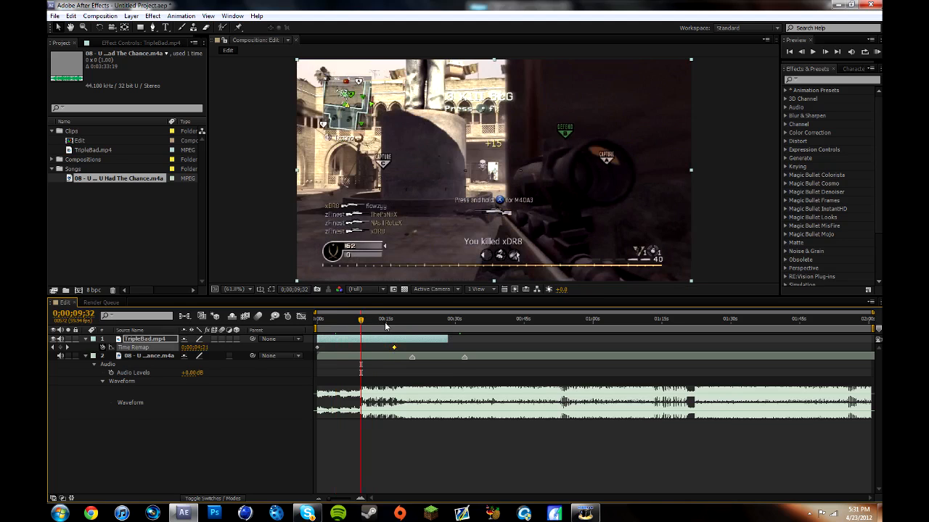
key(ctrl+z)
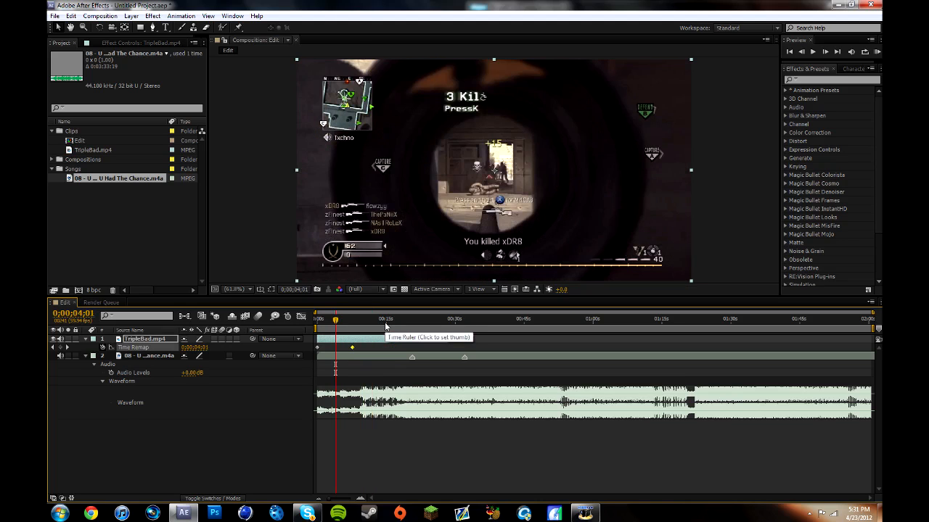
key(ctrl+z)
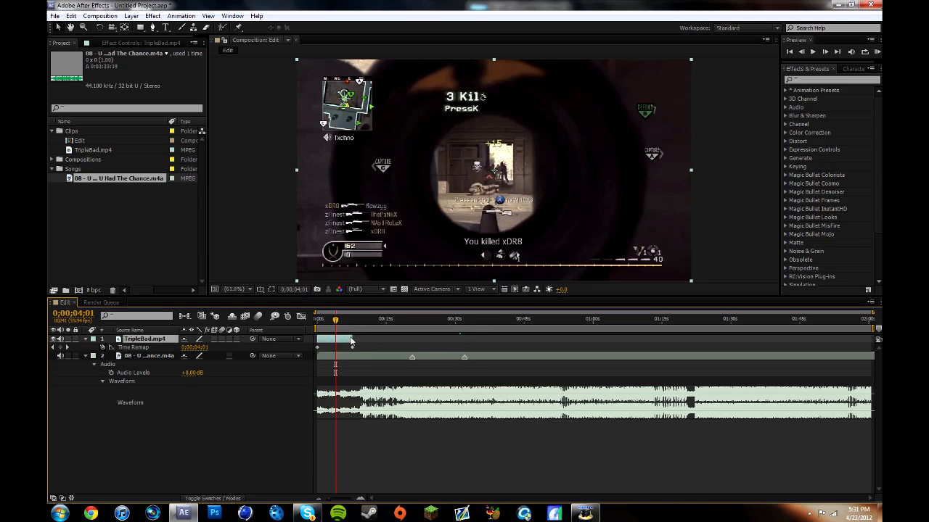
- Extend the end of the TripleBad.mp4 layer to about 0;00;17 and add a Time Remap keyframe at 0;00;05;38
drag(351, 338, 394, 339)
drag(339, 319, 345, 322)
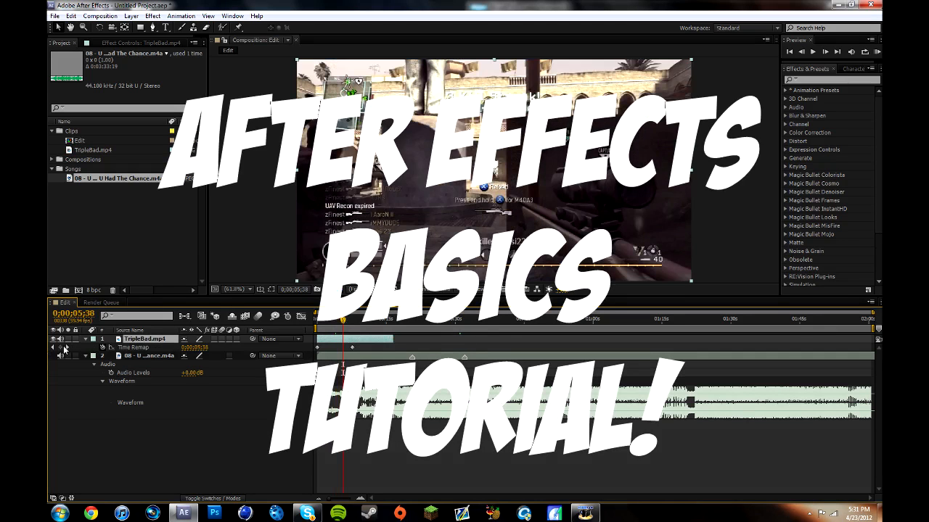
click(64, 348)
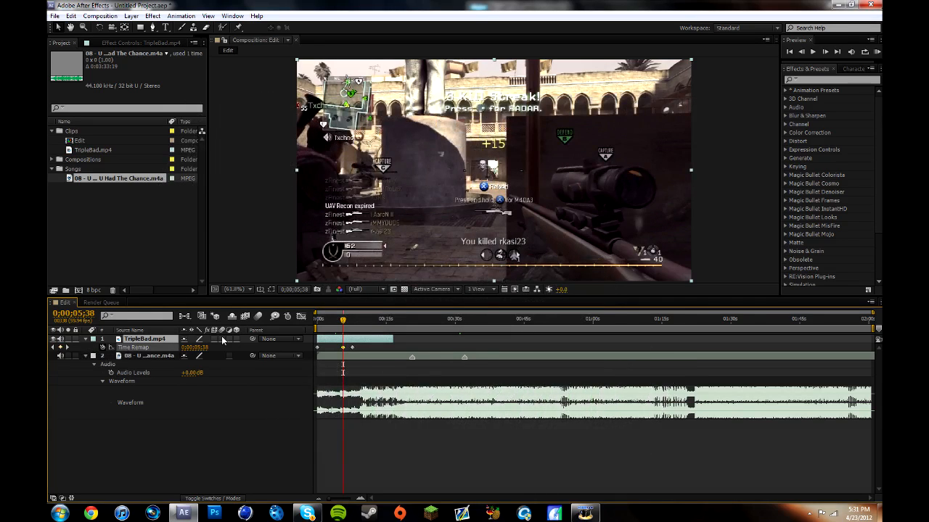
key(Return)
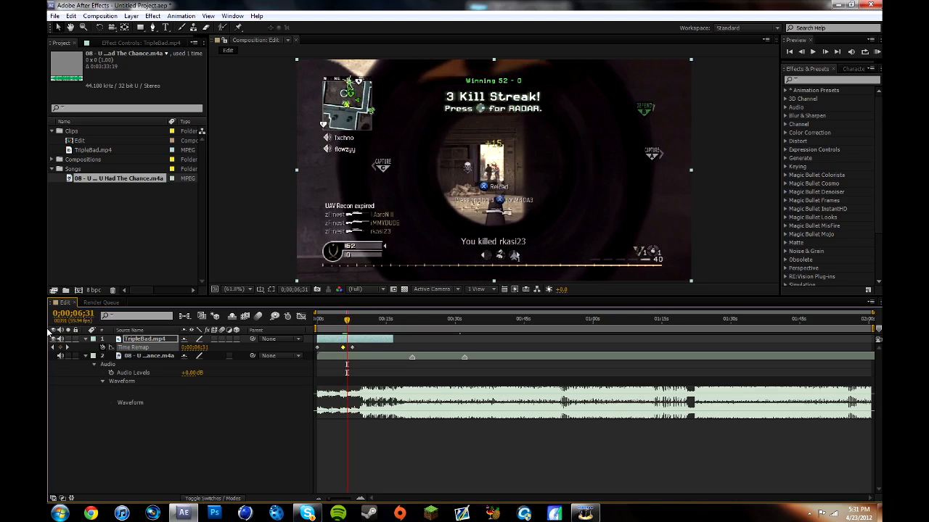
- Add a Time Remap keyframe at 0;00;06;31, shift it and the last keyframe to about 0;00;10, and check the slowed section
click(61, 348)
click(347, 349)
drag(348, 349, 364, 349)
click(365, 320)
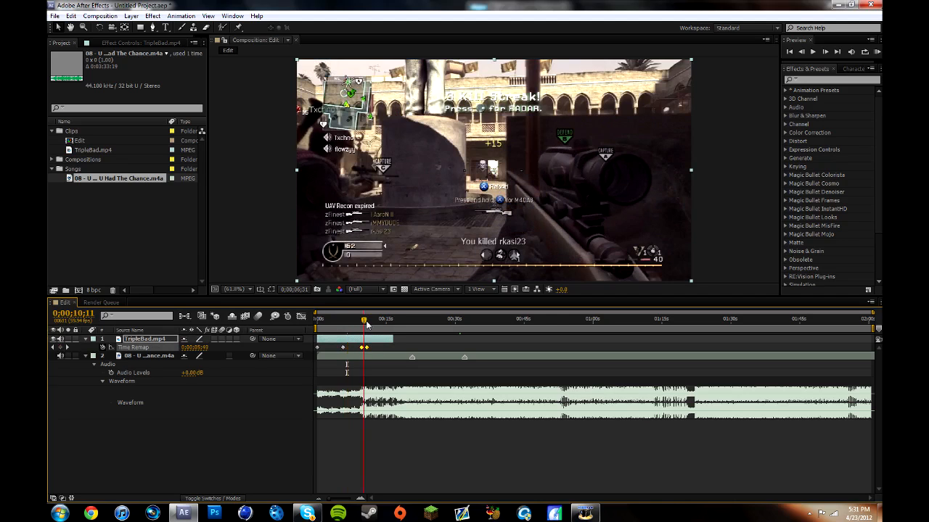
click(348, 320)
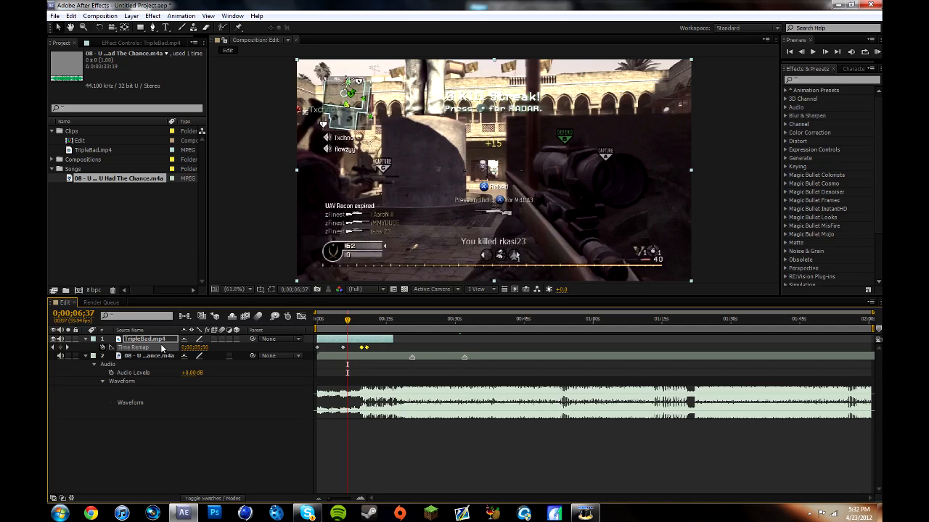
- Mute the TripleBad.mp4 layer's audio, toggle its visibility off and on, and move the current time to 0;00;13;07
click(87, 340)
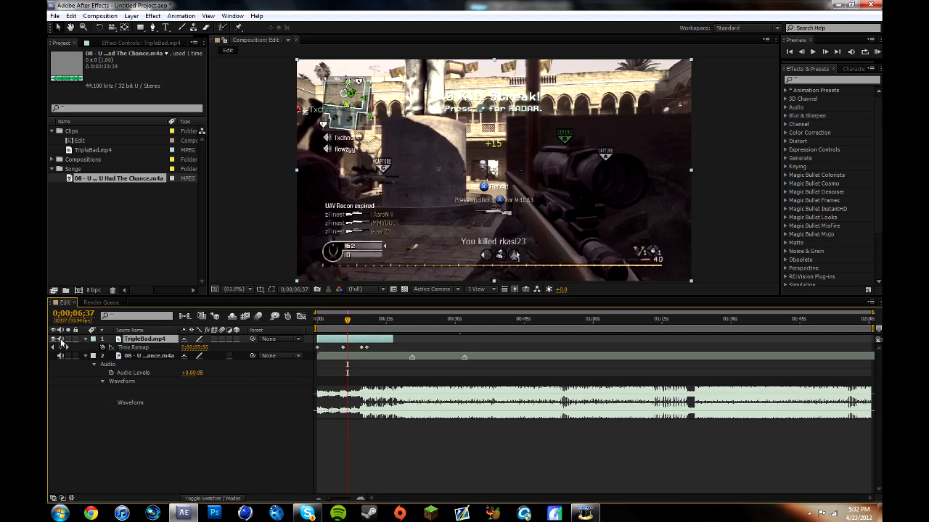
click(53, 339)
click(53, 339)
click(53, 339)
click(53, 338)
mouse_move(356, 319)
mouse_down()
mouse_move(386, 319)
mouse_move(344, 320)
mouse_up()
click(352, 319)
- Look through the camera and shape tool variants and try drawing a small rectangular mask on the TripleBad.mp4 layer
click(112, 28)
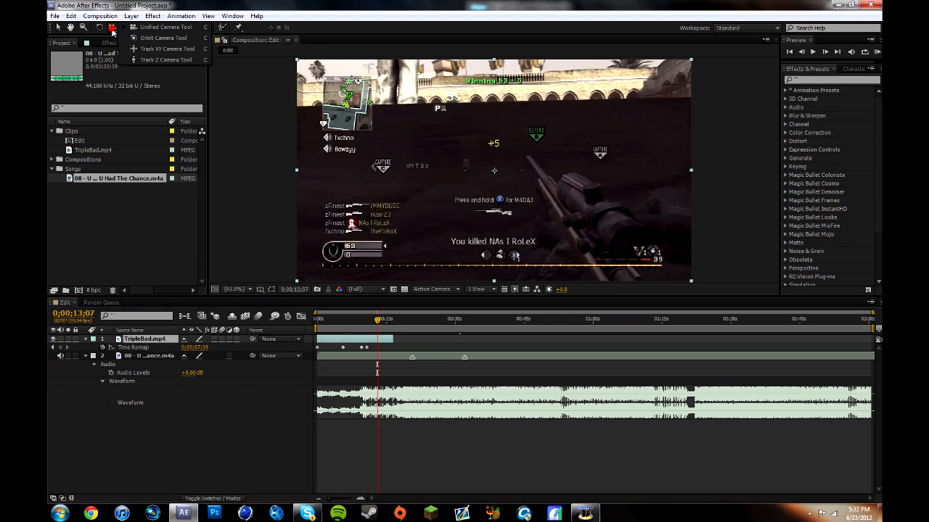
click(129, 5)
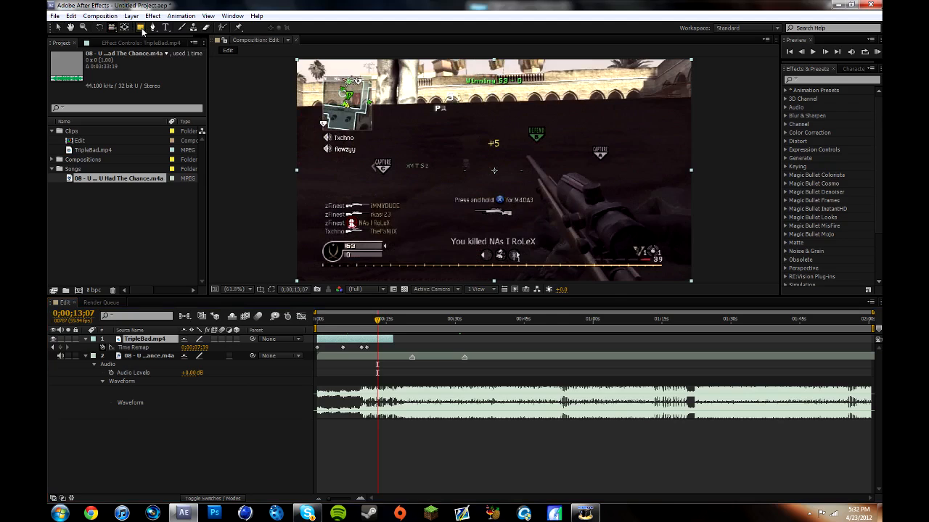
drag(141, 29, 180, 16)
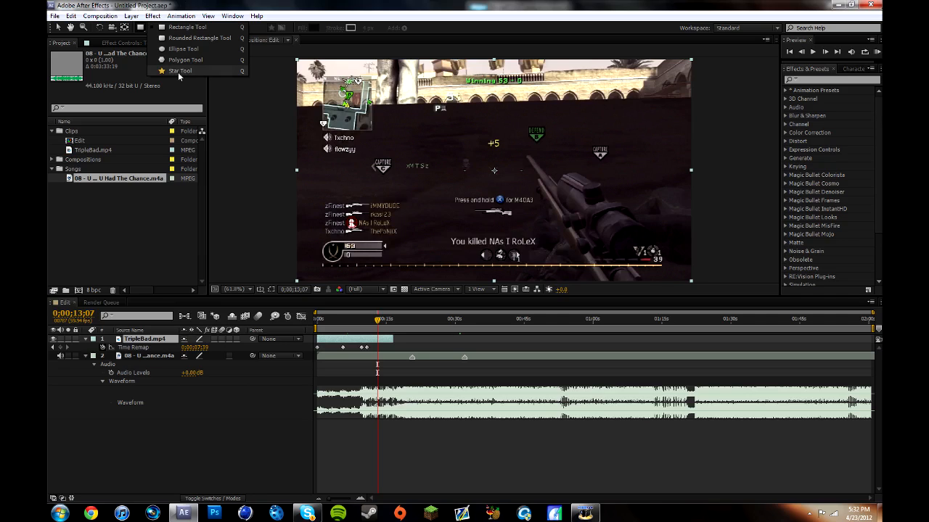
drag(141, 30, 142, 29)
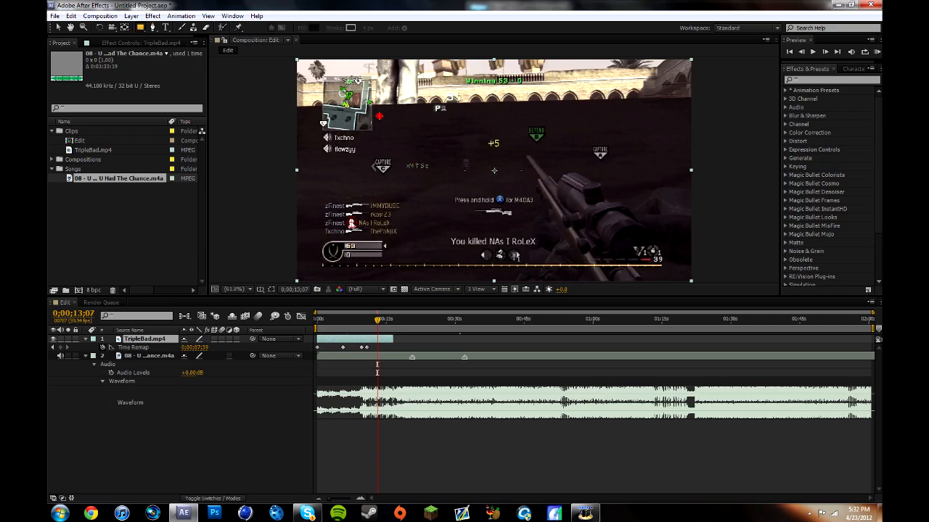
drag(378, 107, 434, 138)
click(435, 133)
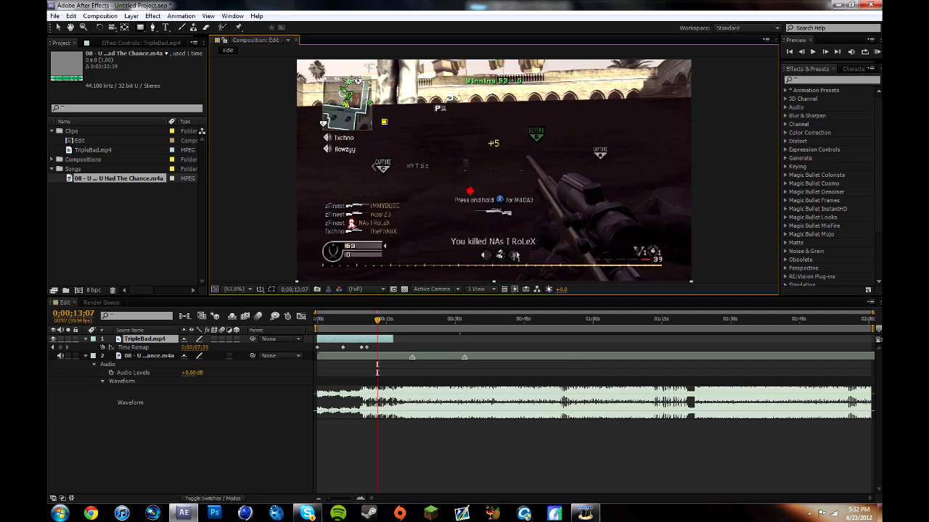
- Try drawing a Pen tool mask around the rooftops on the TripleBad.mp4 layer and undo its points
click(152, 29)
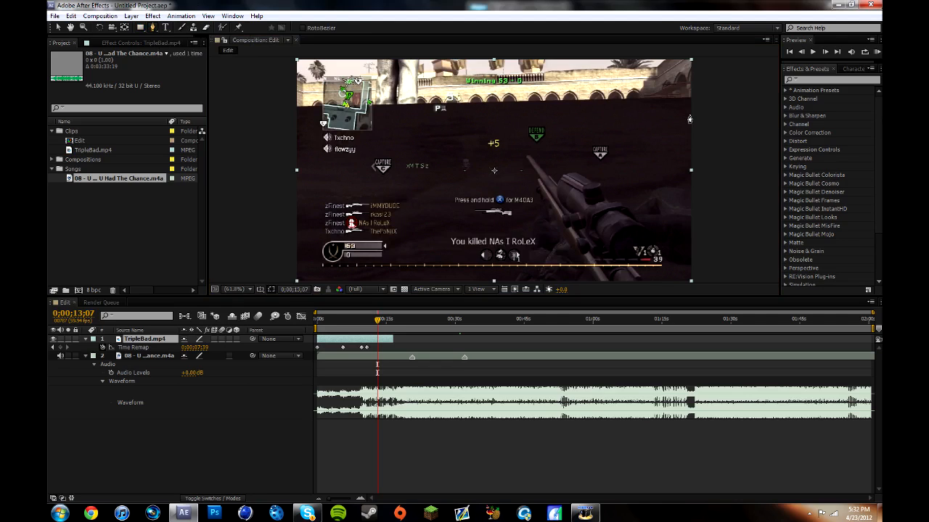
click(697, 97)
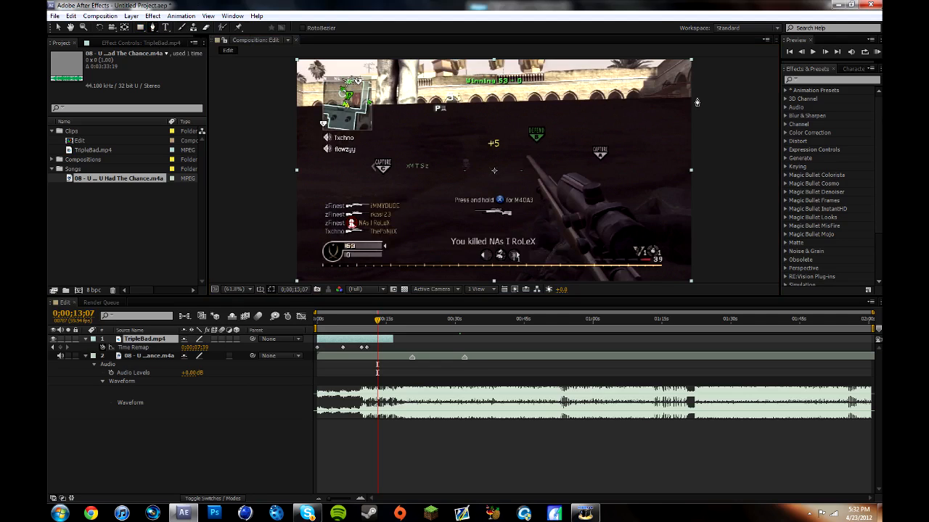
click(280, 113)
click(278, 62)
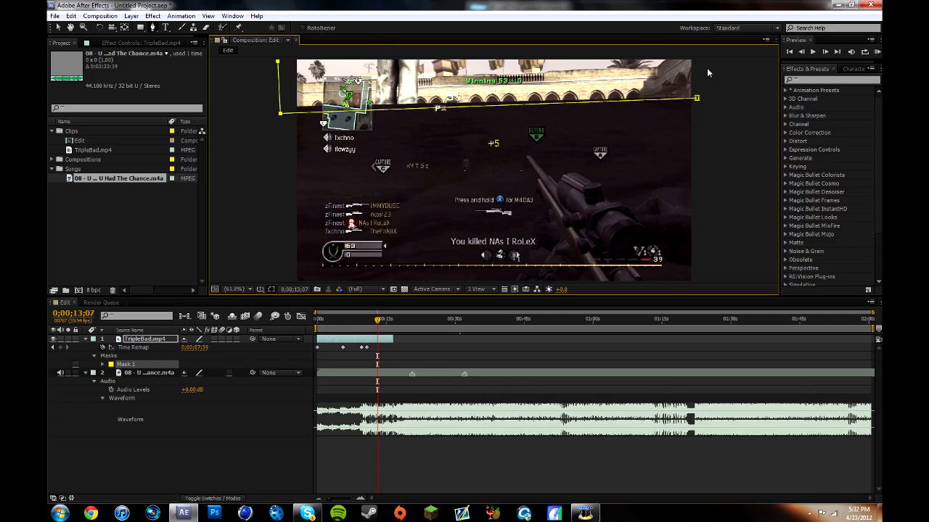
click(699, 89)
key(ctrl+z)
key(ctrl+z)
key(ctrl+z)
- Add a text layer reading "Tipe it in" over the gameplay at 0;00;13;07
click(165, 28)
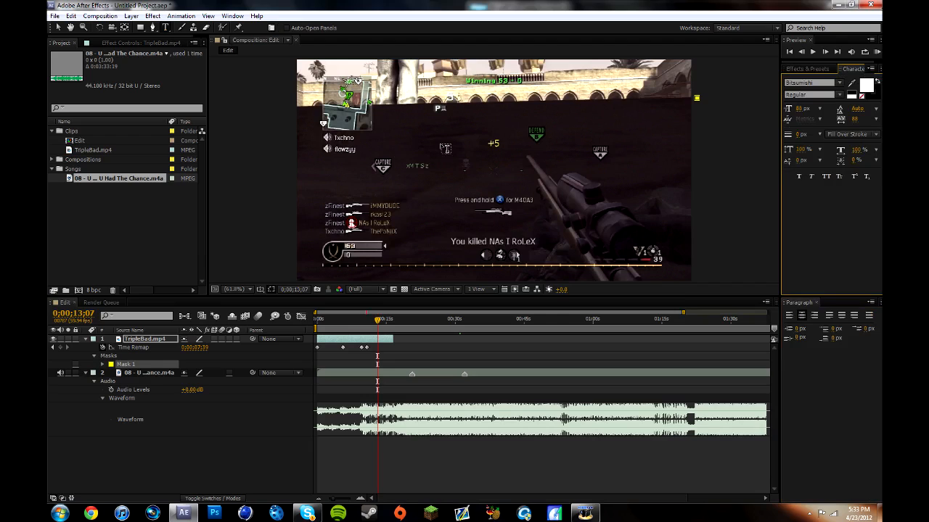
click(445, 148)
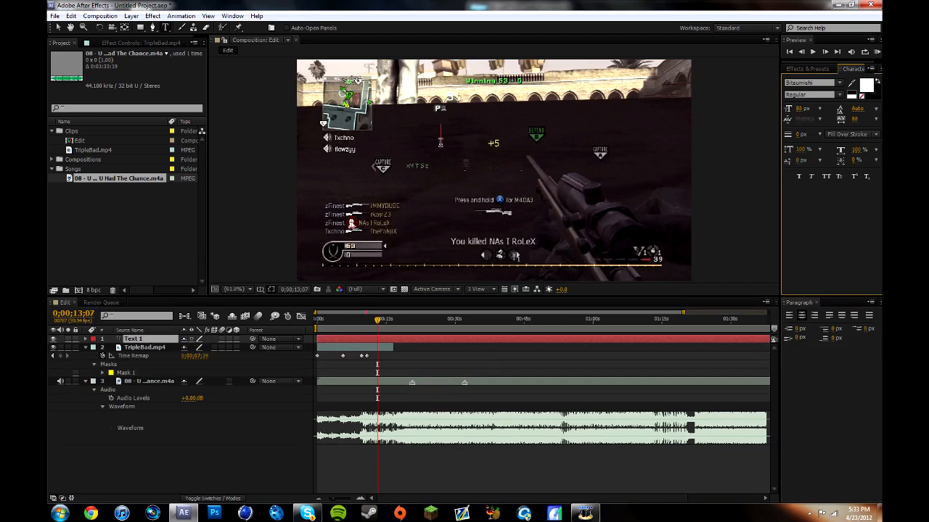
click(132, 339)
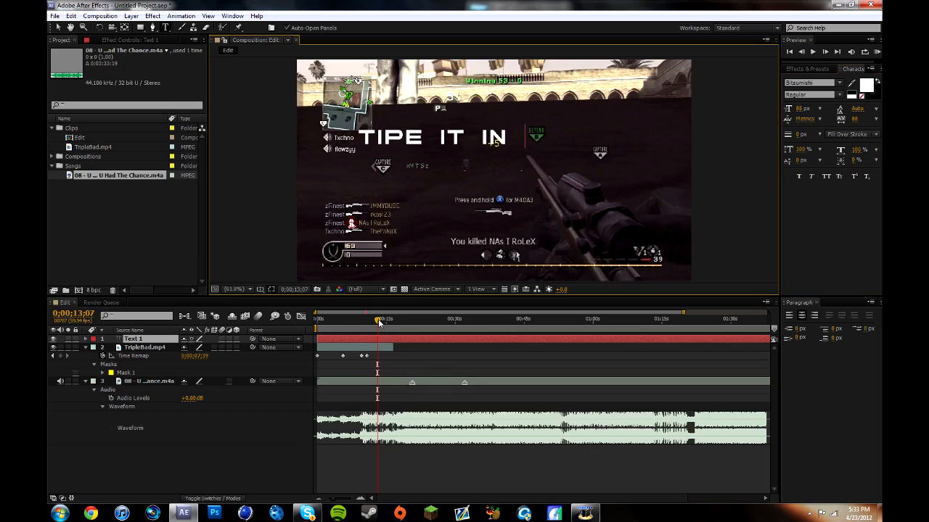
- Trim the end of the text layer to 0;00;06;56
click(358, 327)
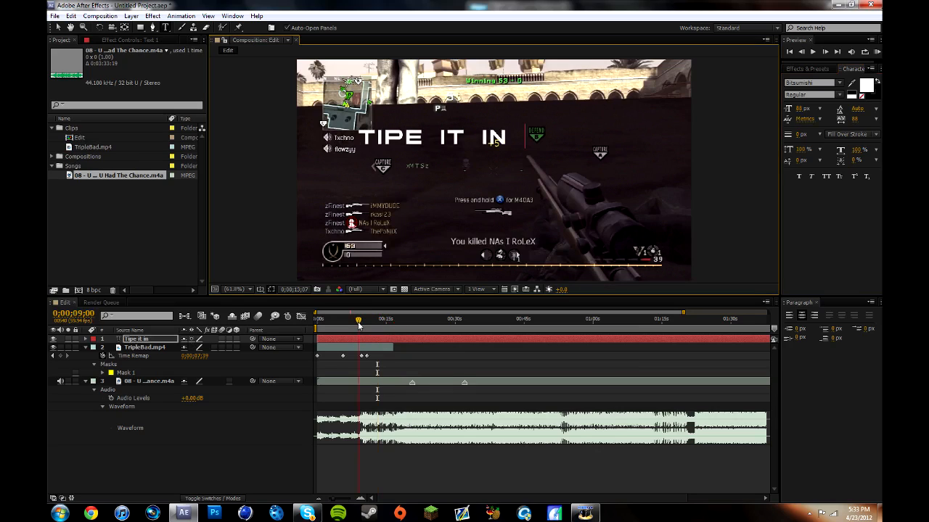
key(Home)
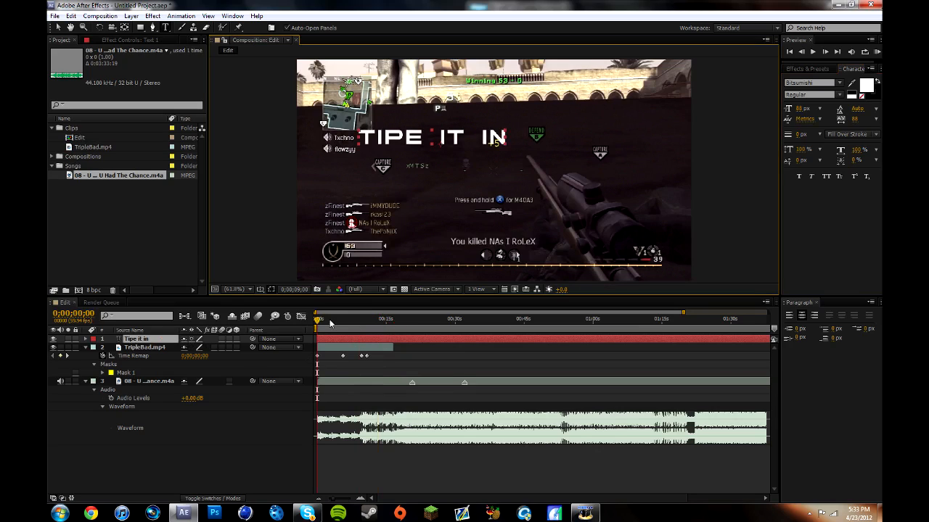
click(348, 319)
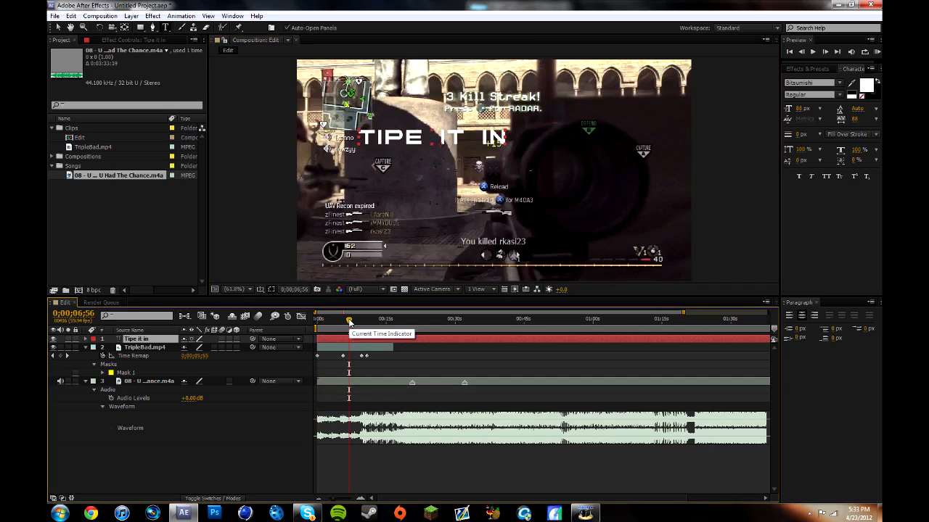
key(alt+bracketright)
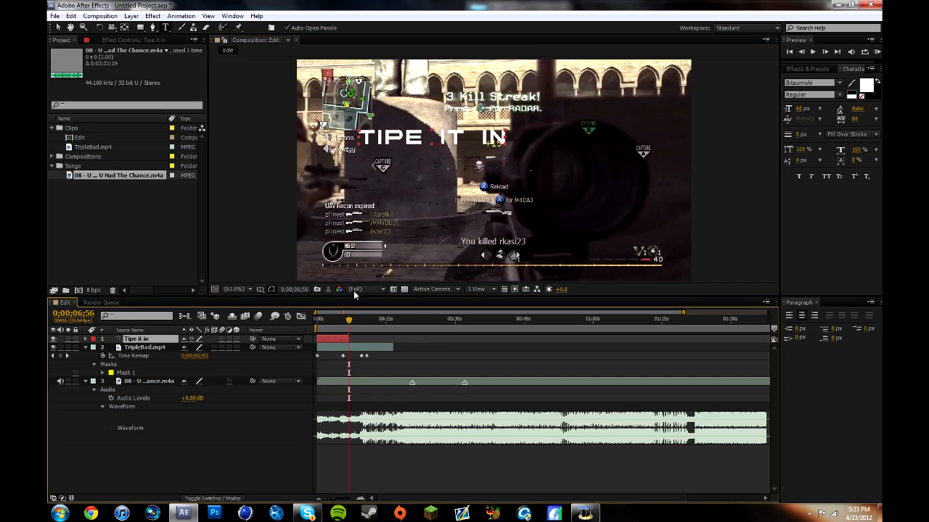
- Go to 0;00;03;35 and reposition the text near the horizontal centre of the frame
click(334, 327)
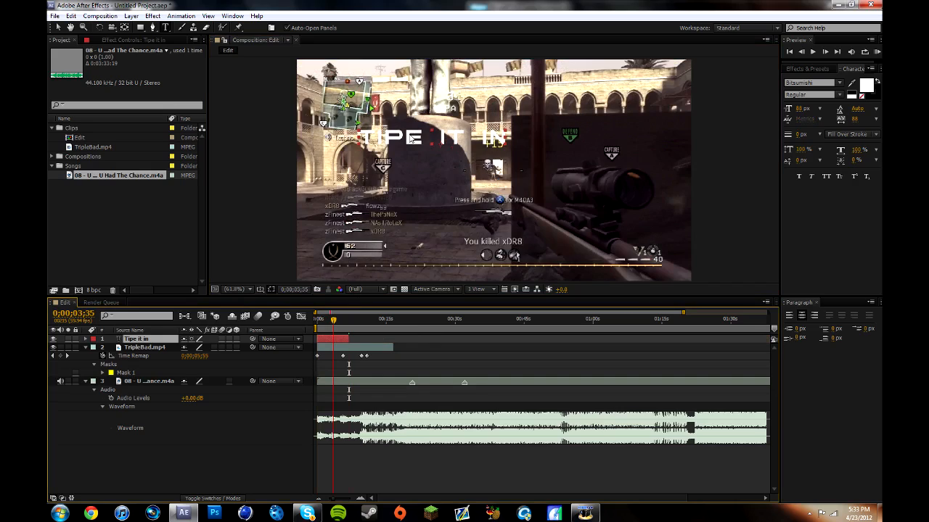
click(60, 27)
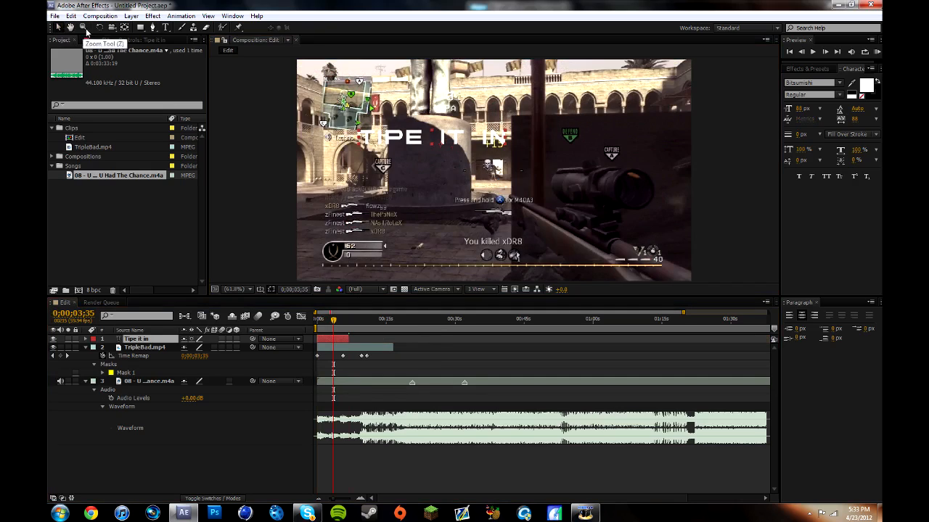
drag(457, 138, 511, 154)
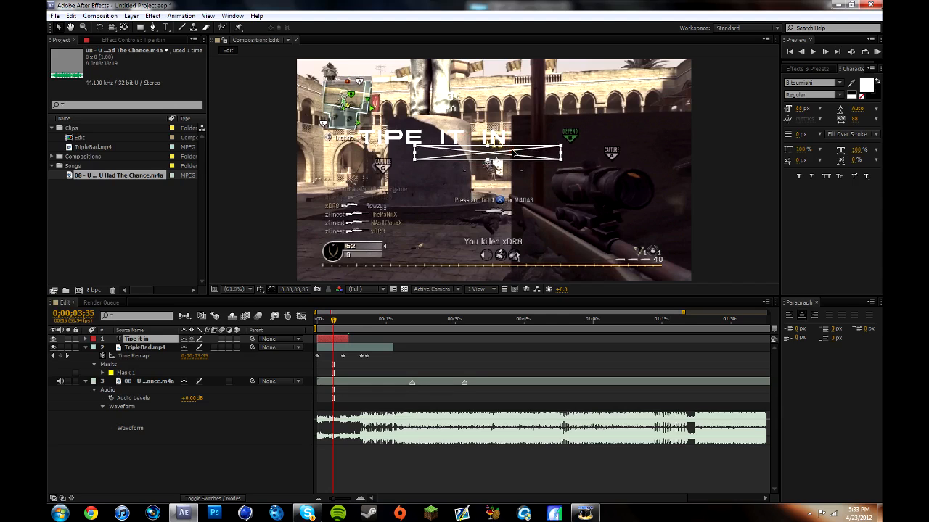
- Correct the misspelled first word of the text so the title reads "Type it in"
click(166, 28)
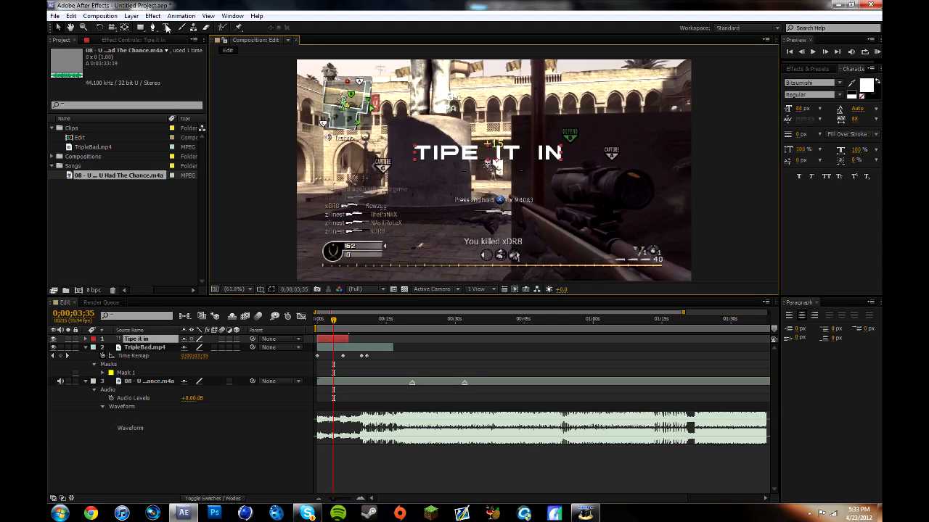
click(166, 27)
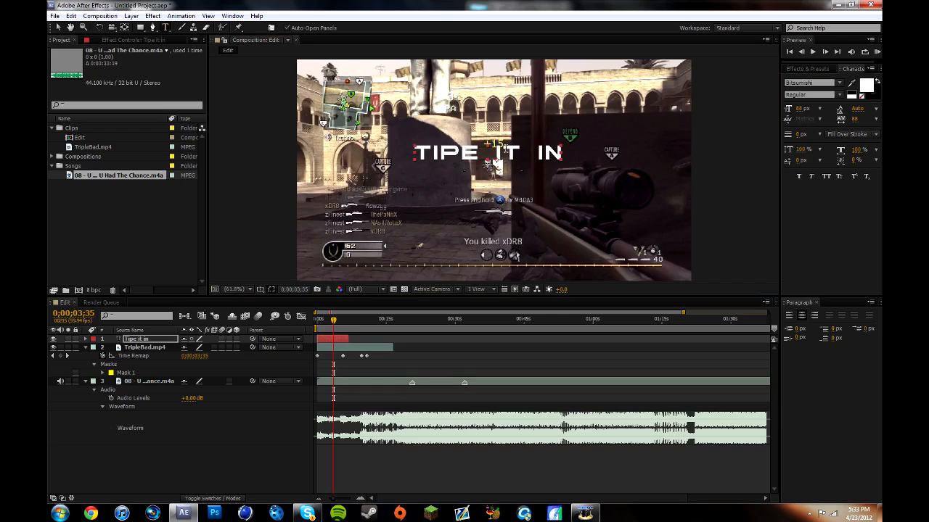
drag(565, 149, 422, 151)
click(444, 151)
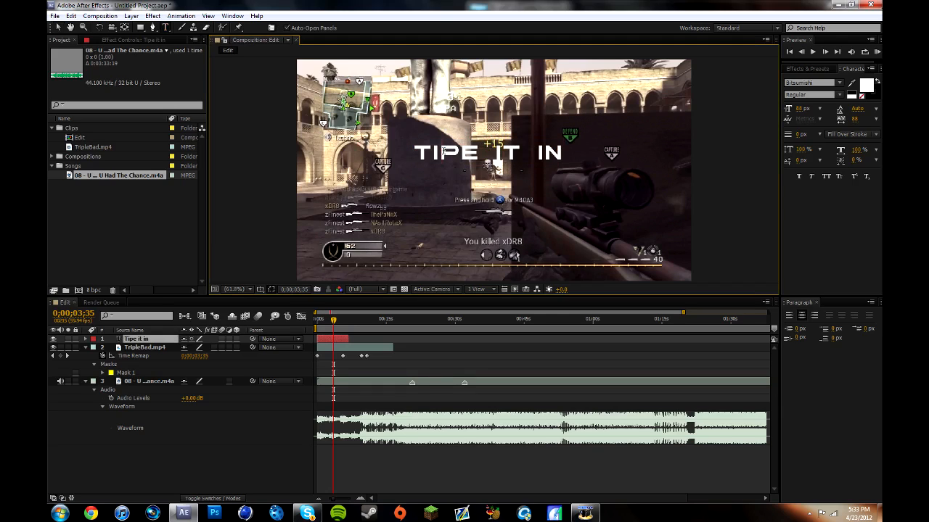
key(BackSpace)
text(Y)
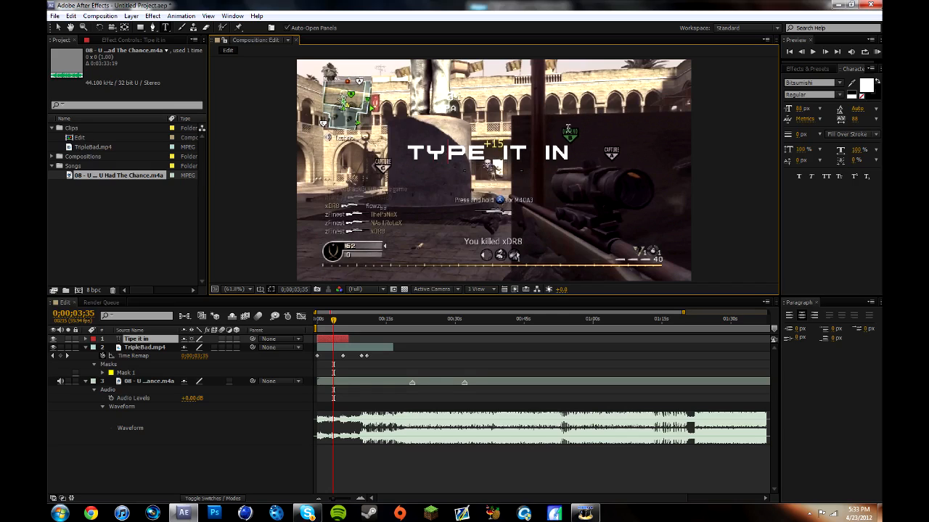
- Select all of the title text, hide the Paragraph settings and show the Character settings
drag(568, 149, 401, 150)
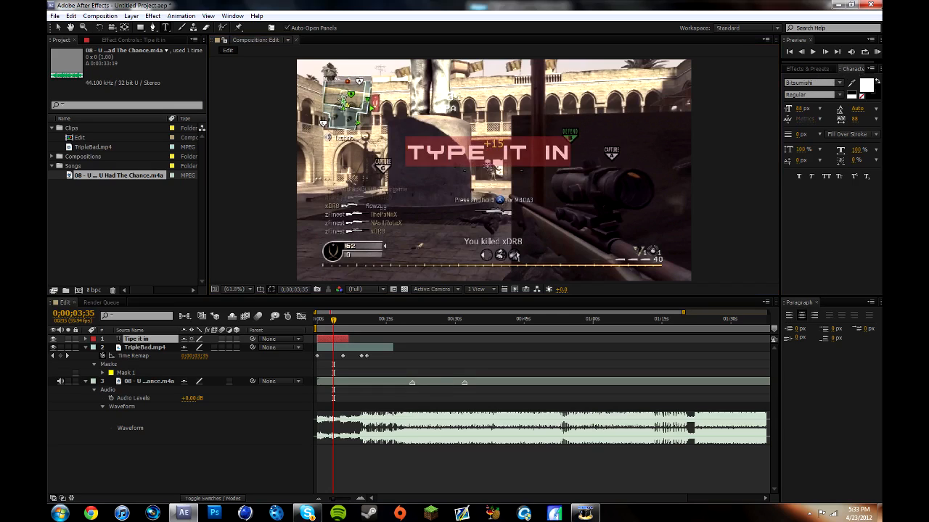
key(ctrl+5)
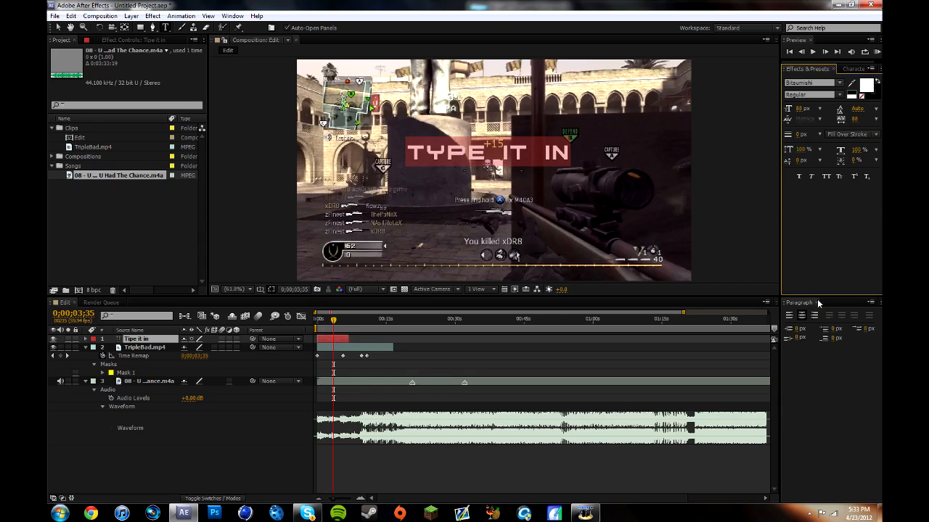
key(ctrl+7)
click(852, 71)
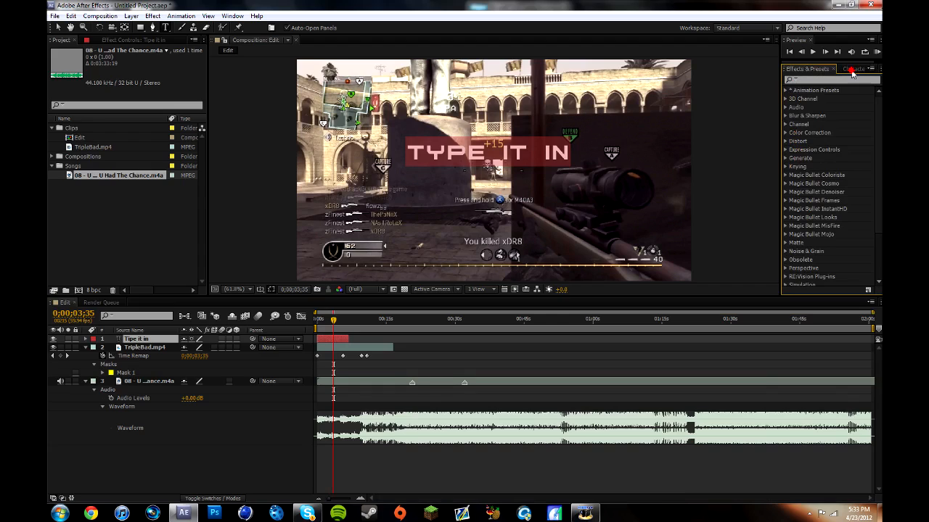
- Change the title's font to Blackwood Castle and enlarge it to about 180 px
click(802, 109)
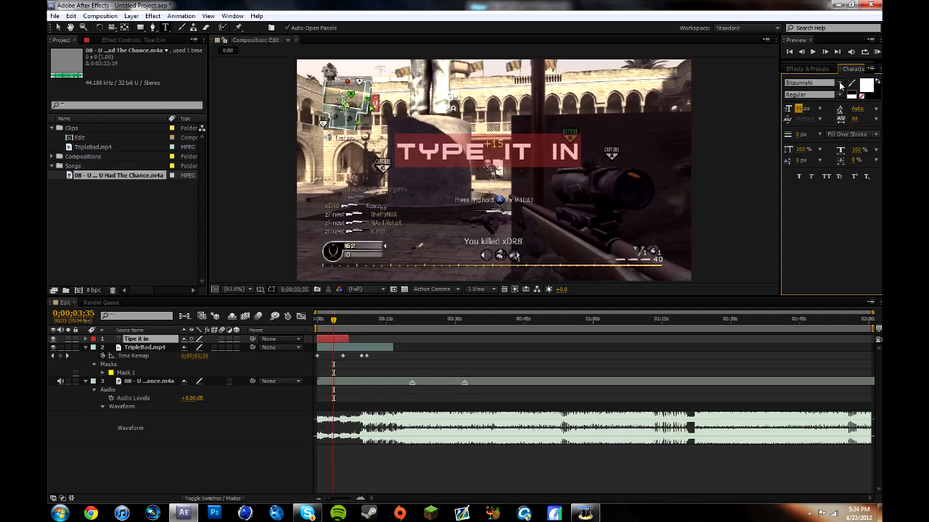
click(841, 85)
click(841, 85)
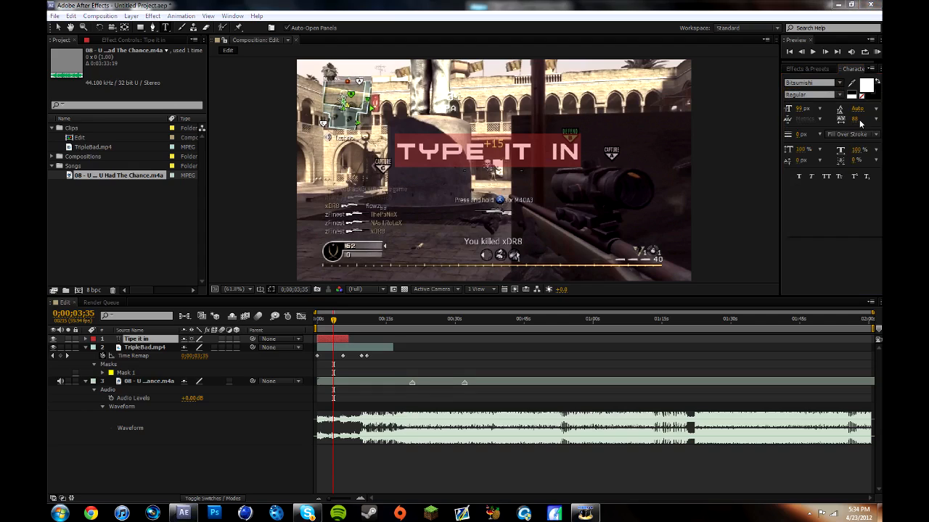
click(860, 120)
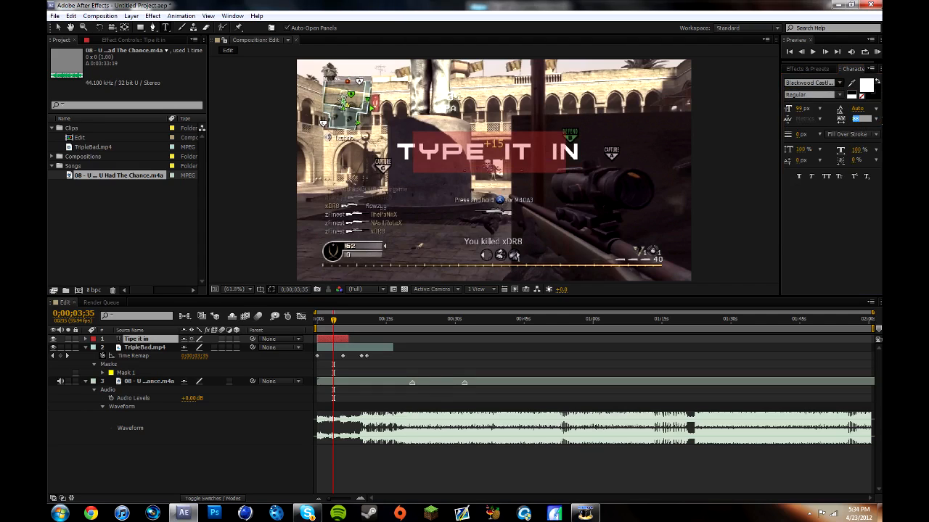
click(820, 110)
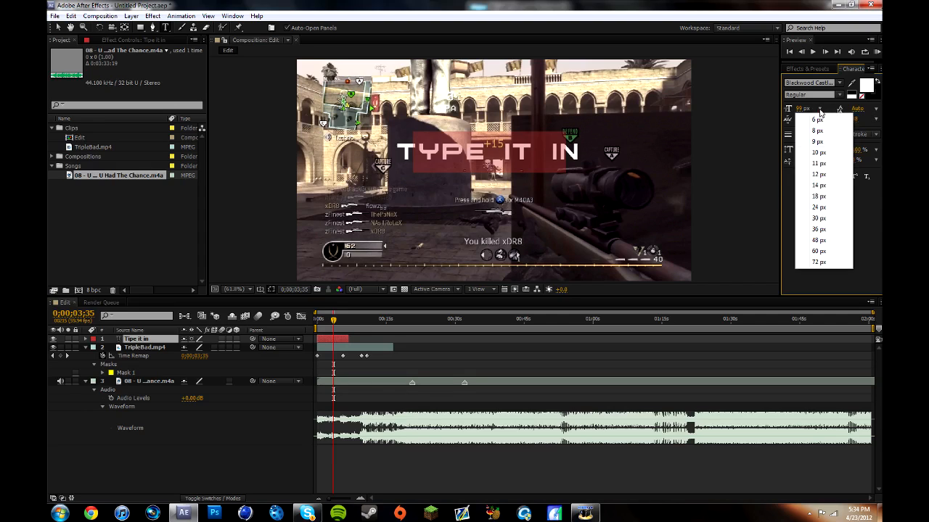
click(805, 278)
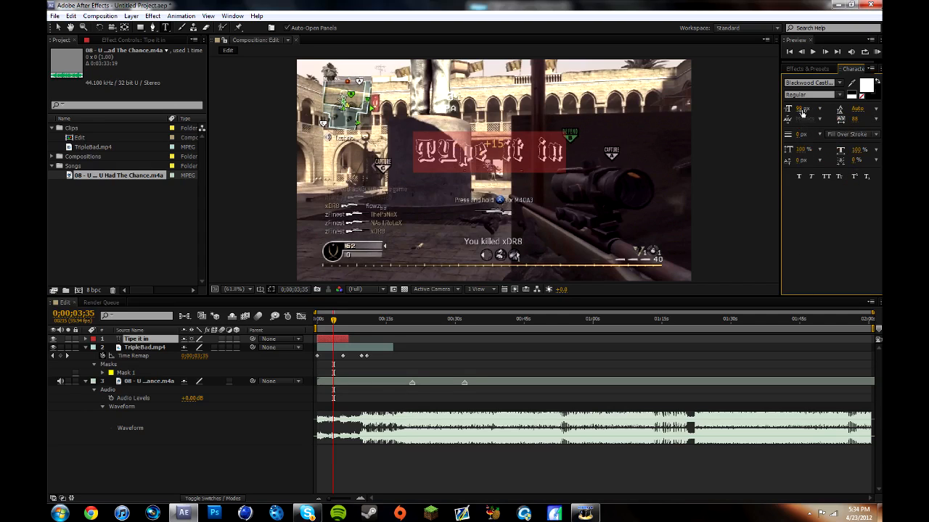
drag(801, 109, 820, 115)
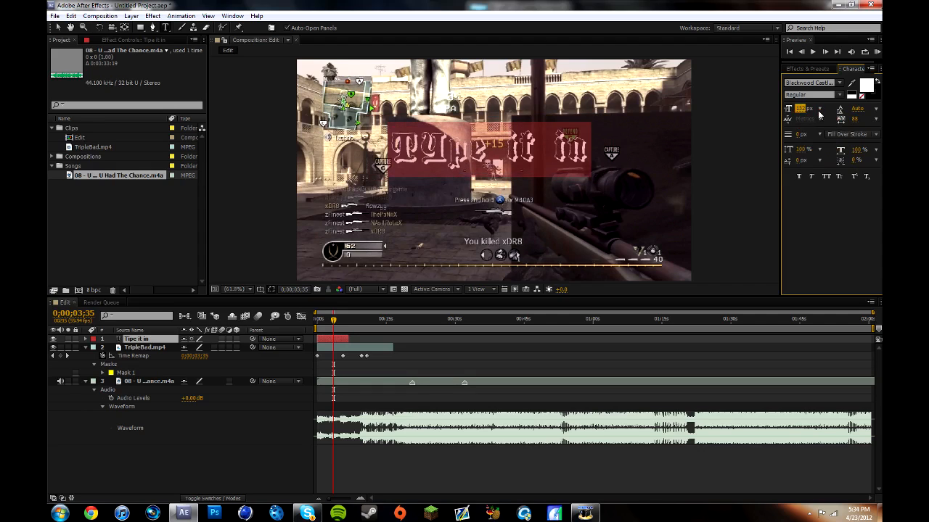
drag(803, 108, 821, 110)
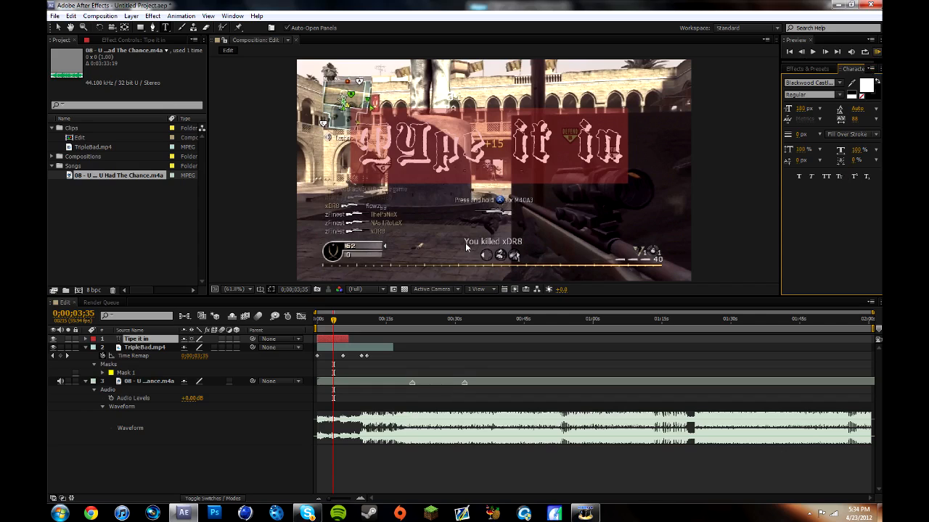
- Return to the start of the composition and turn on the Title/Action Safe overlay
click(390, 320)
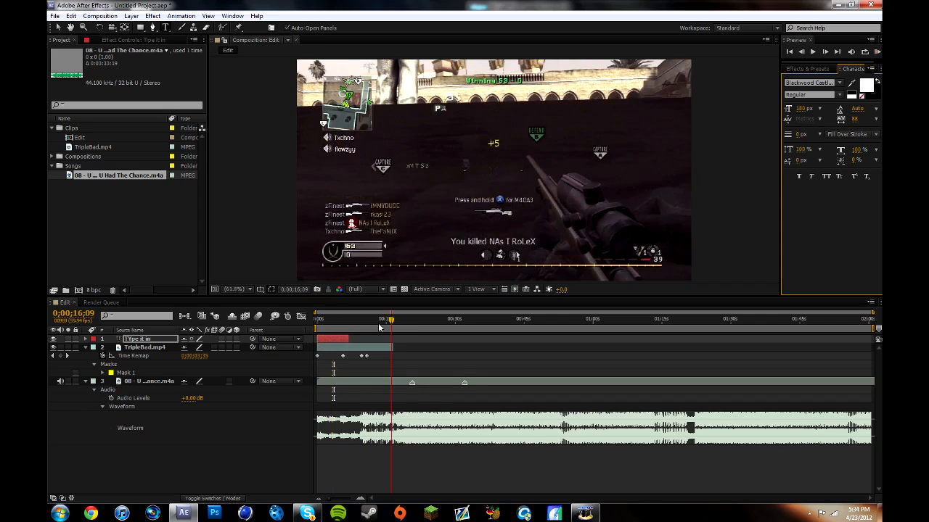
click(356, 318)
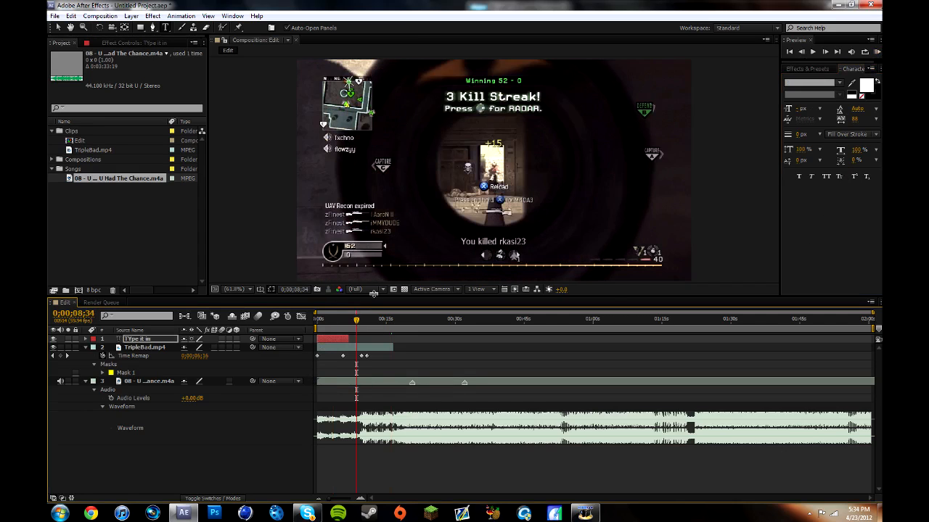
click(315, 320)
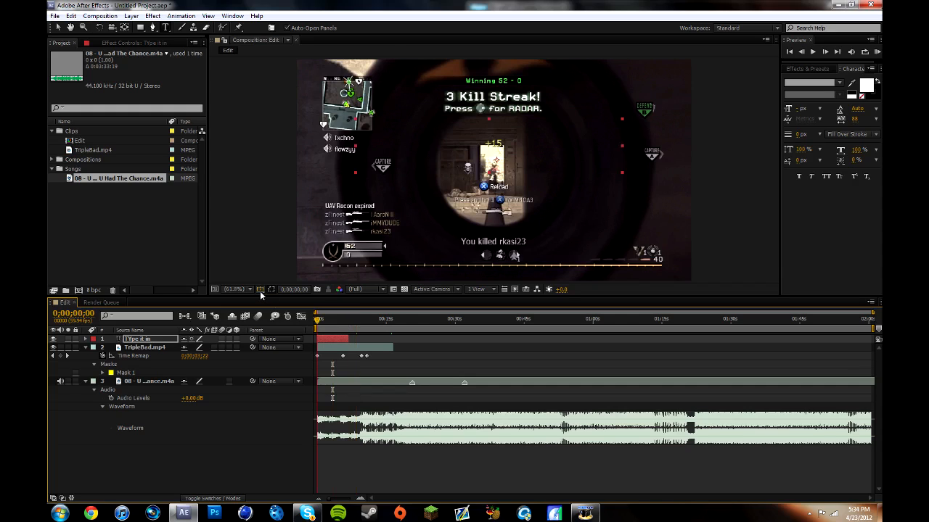
click(260, 290)
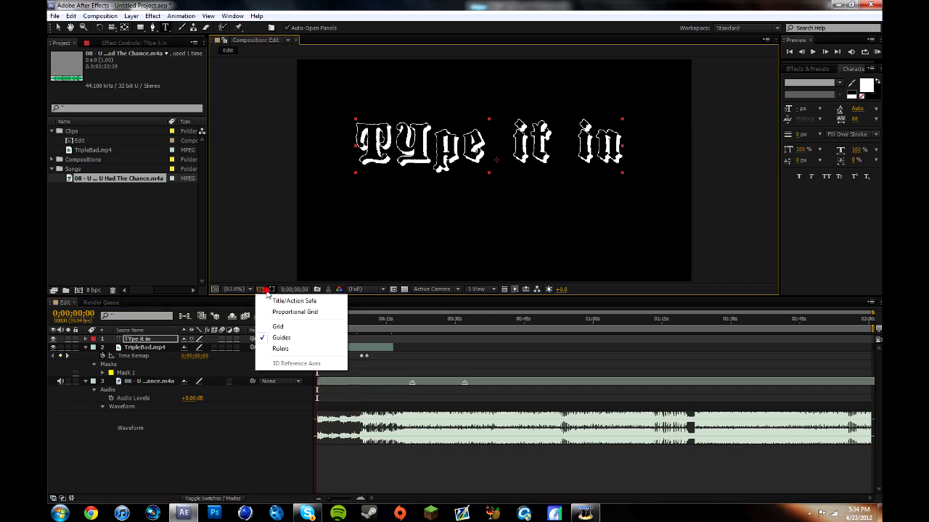
click(280, 302)
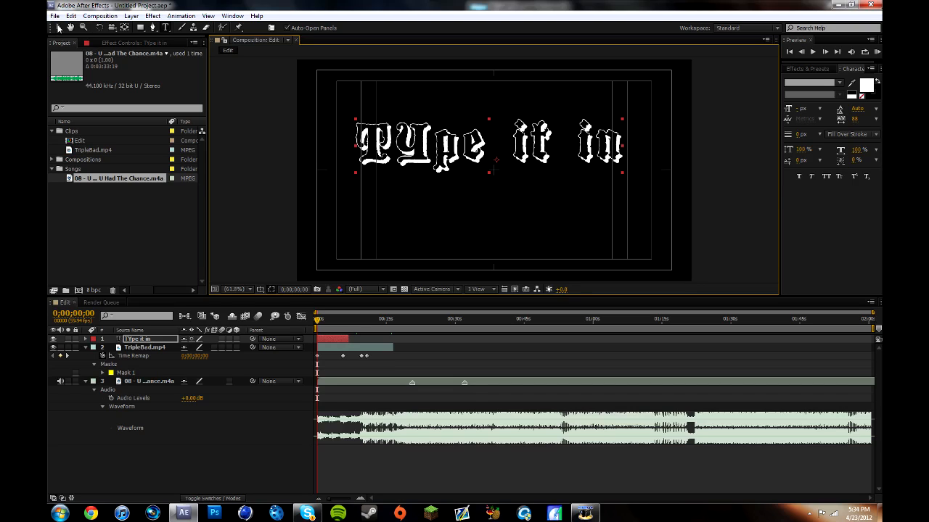
- Move the title to the centre of the frame, aligning it with the Title/Action Safe guides
click(58, 26)
drag(535, 147, 542, 175)
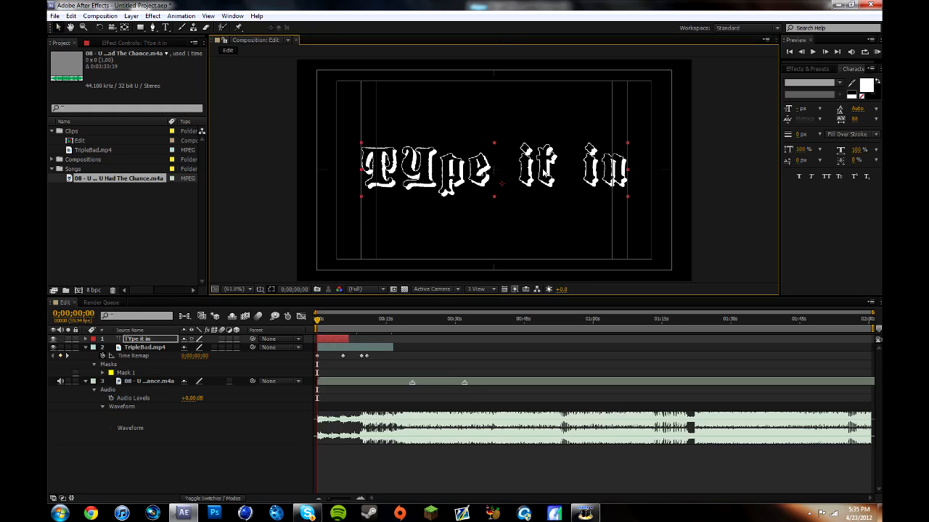
drag(547, 168, 545, 168)
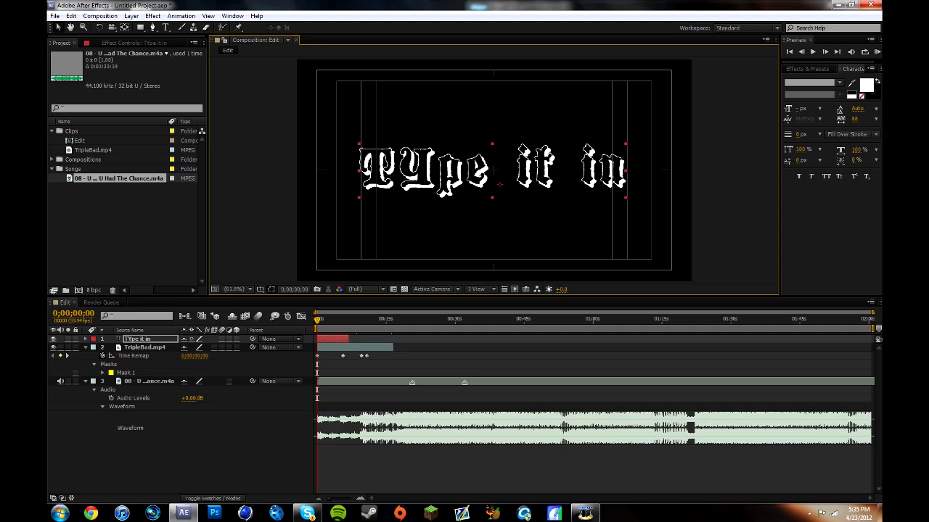
- Show the effects and presets list and move the current time to 0;00;01;05
click(102, 70)
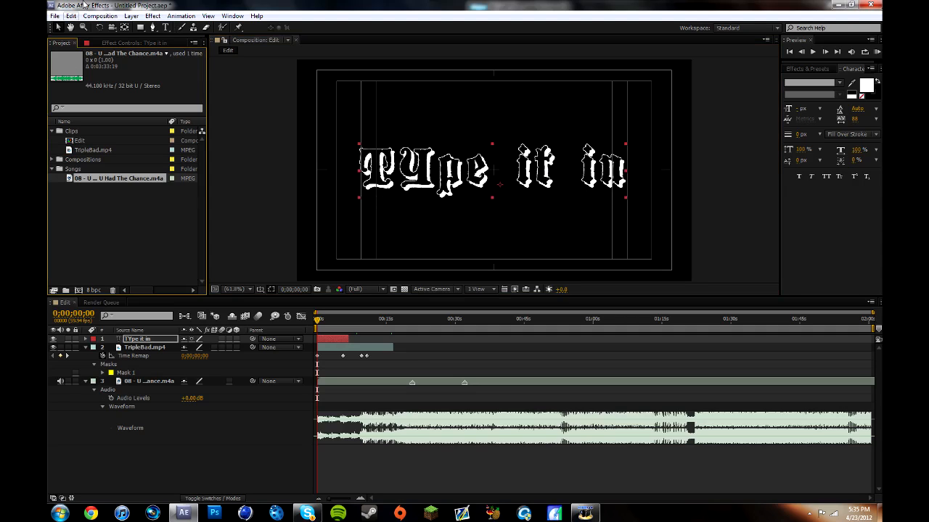
click(163, 28)
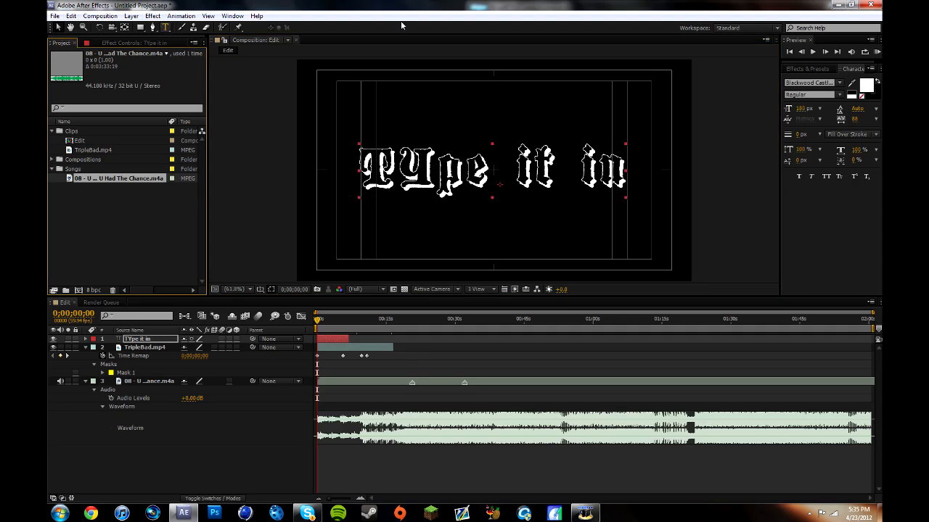
click(795, 70)
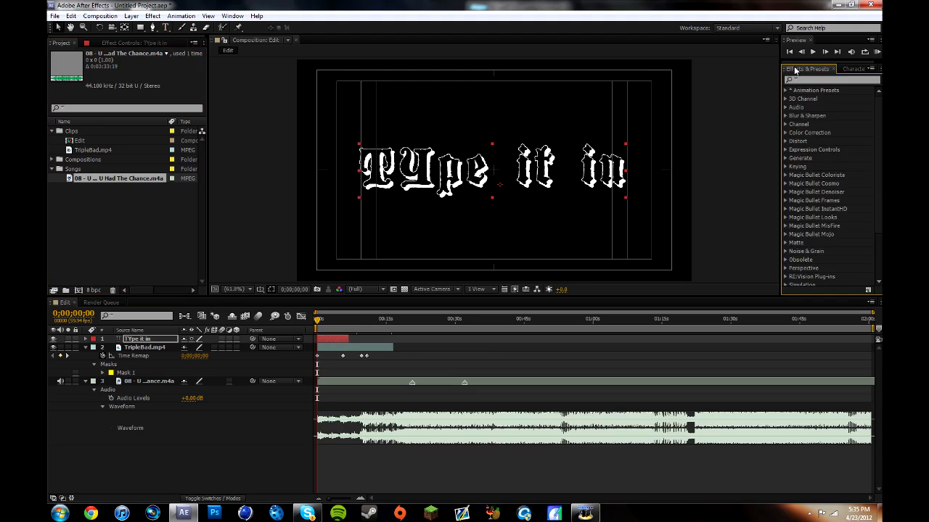
click(337, 322)
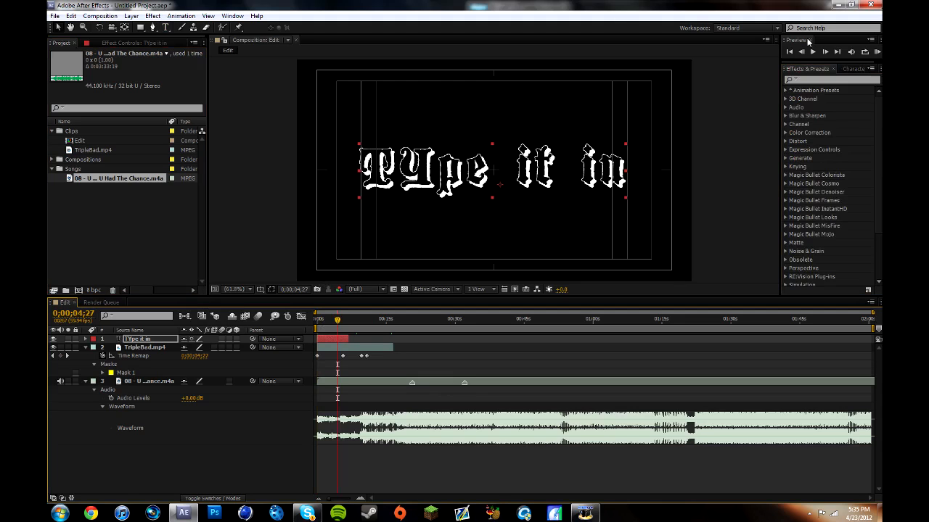
click(350, 323)
click(321, 321)
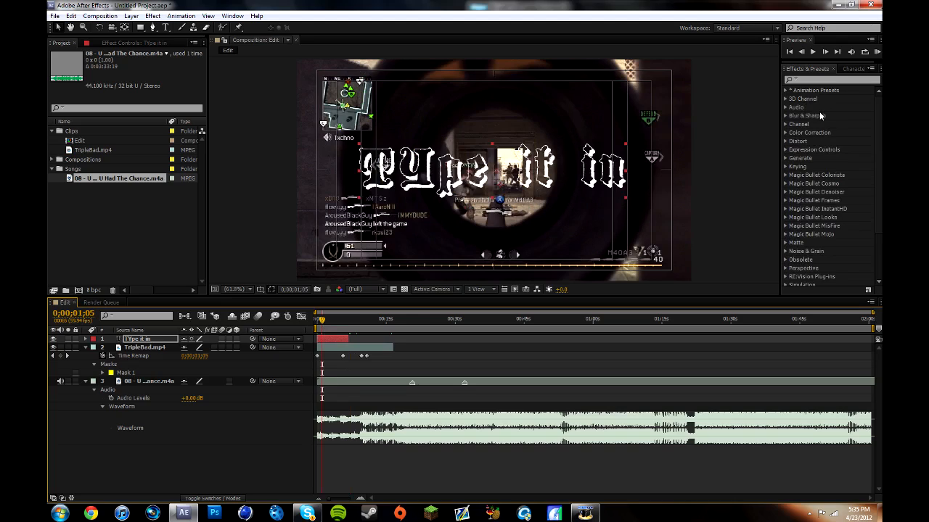
- Look through the effect categories available for the TripleBad.mp4 layer without applying one
click(138, 347)
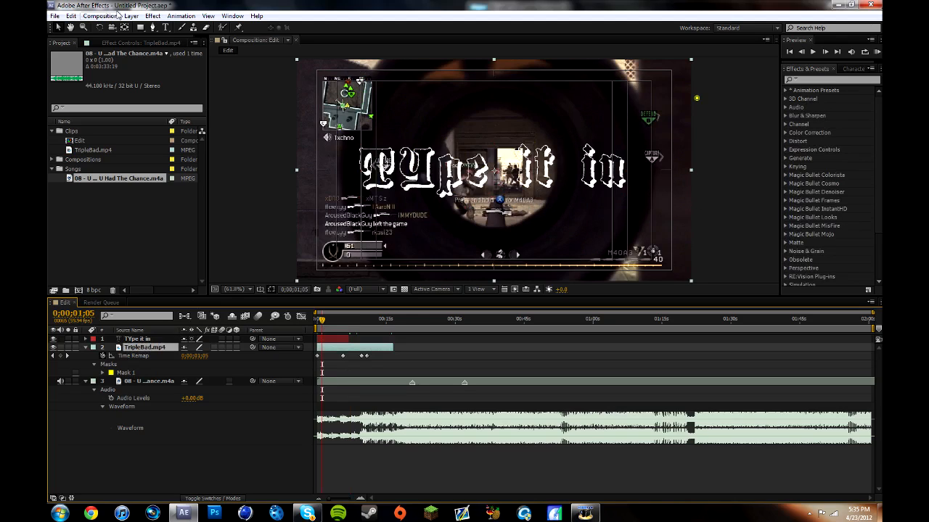
click(152, 16)
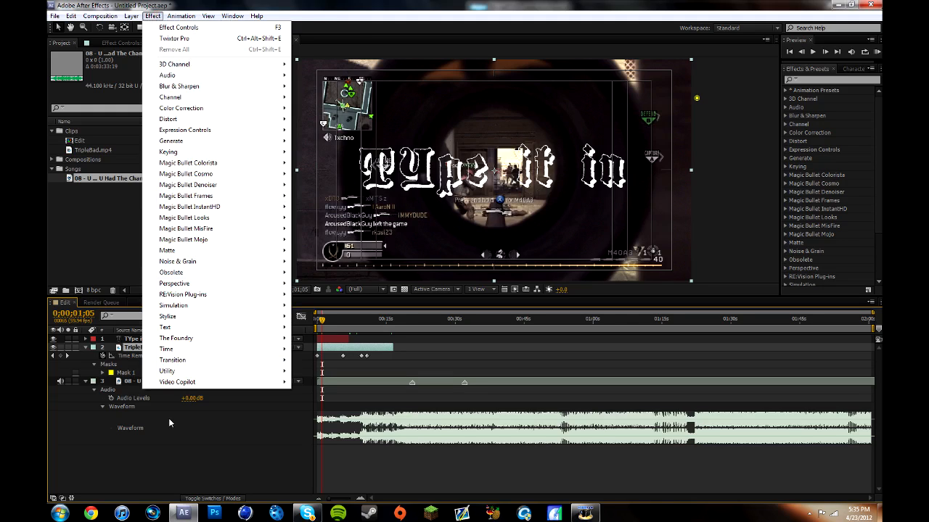
click(166, 453)
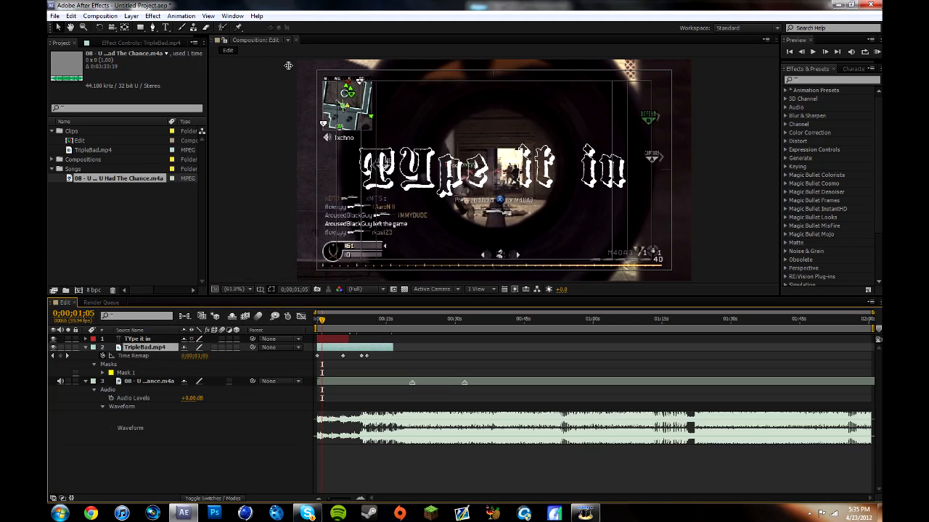
click(728, 396)
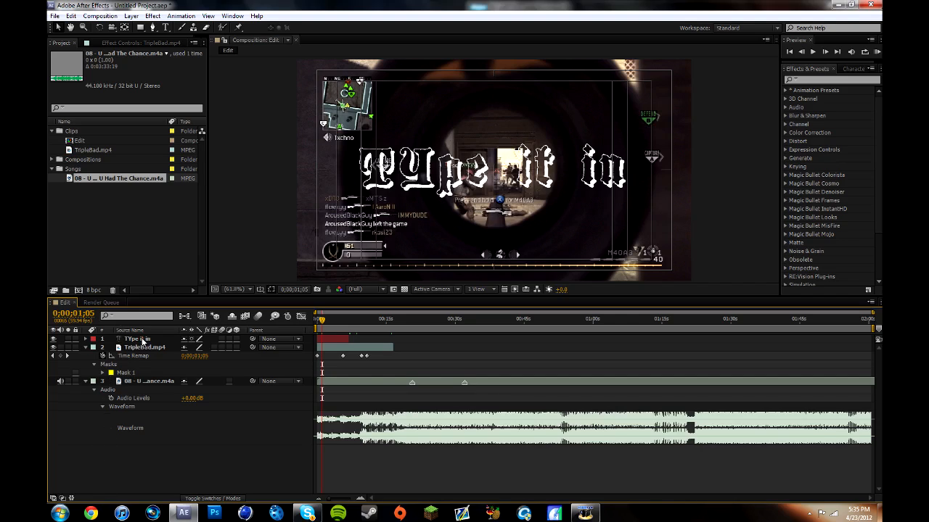
- Pre-compose the title, gameplay and song layers as Pre-comp 1, moving all attributes into the new composition
click(143, 340)
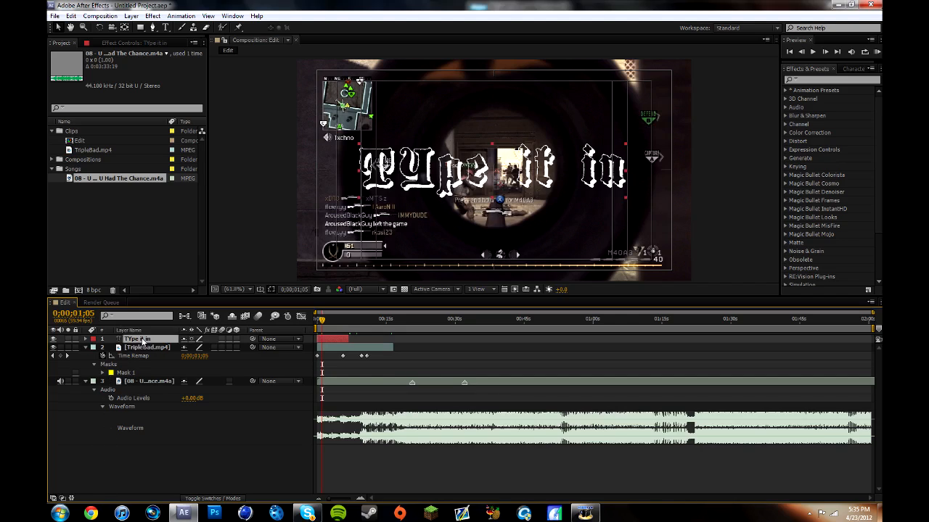
click(141, 384)
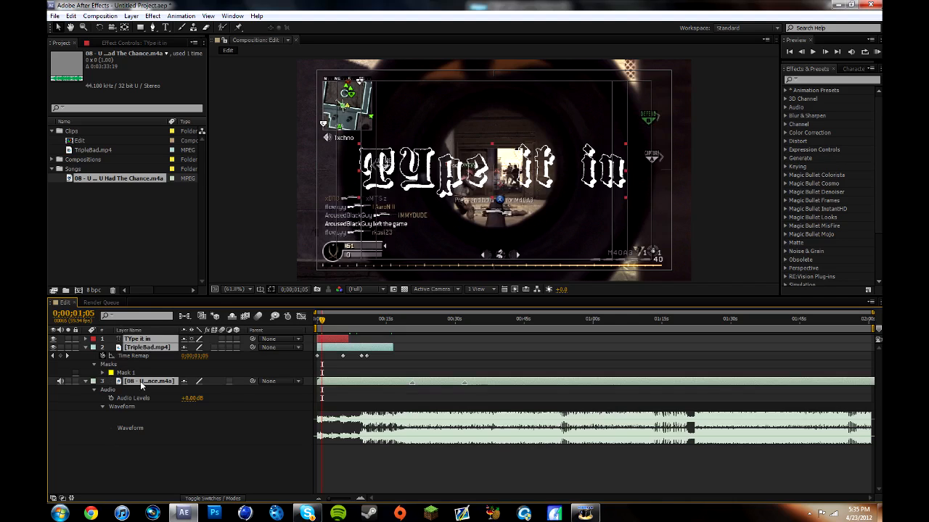
right_click(141, 384)
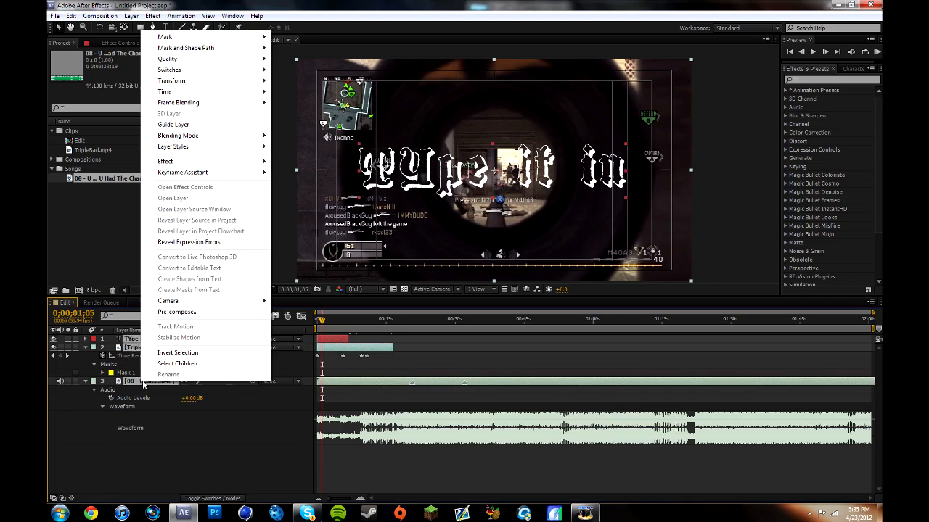
click(205, 314)
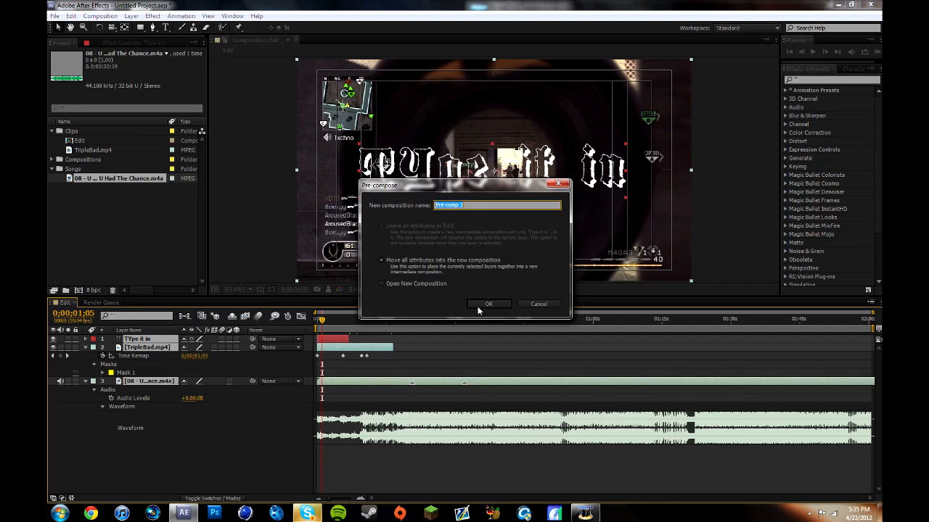
click(480, 304)
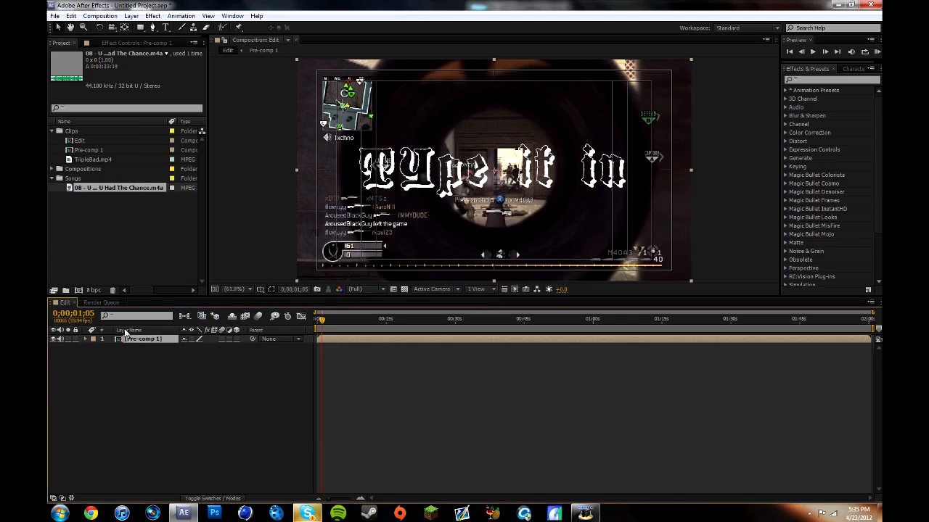
- Move the current time to 0;00;06;17 and set the preview magnification to Fit up to 100%
drag(323, 320, 346, 323)
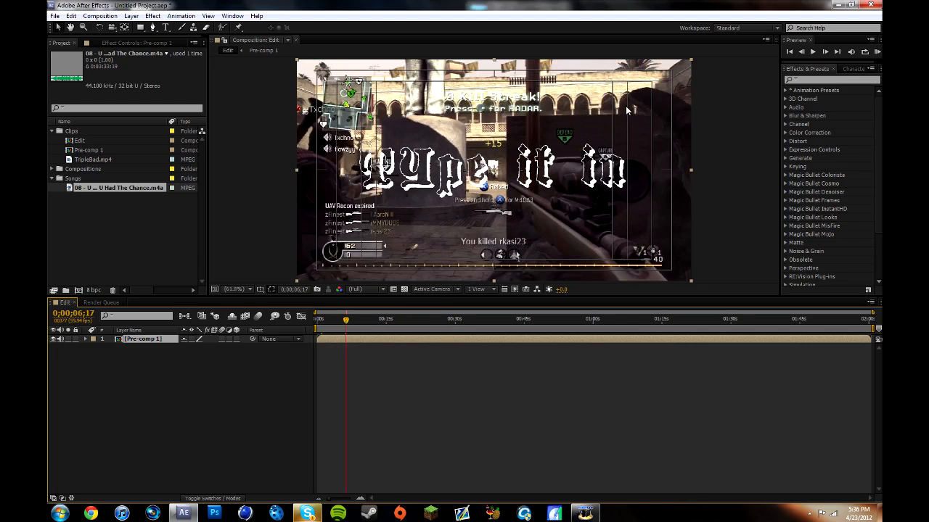
key(slash)
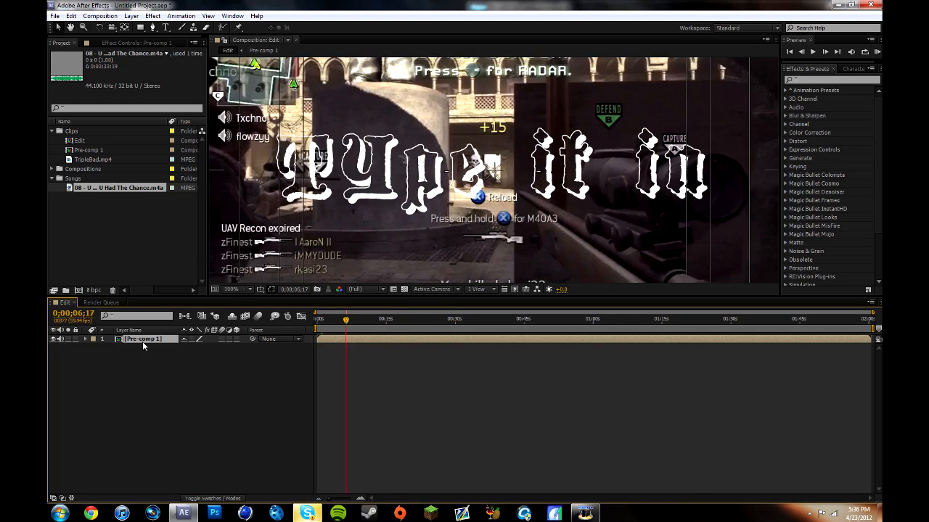
click(251, 288)
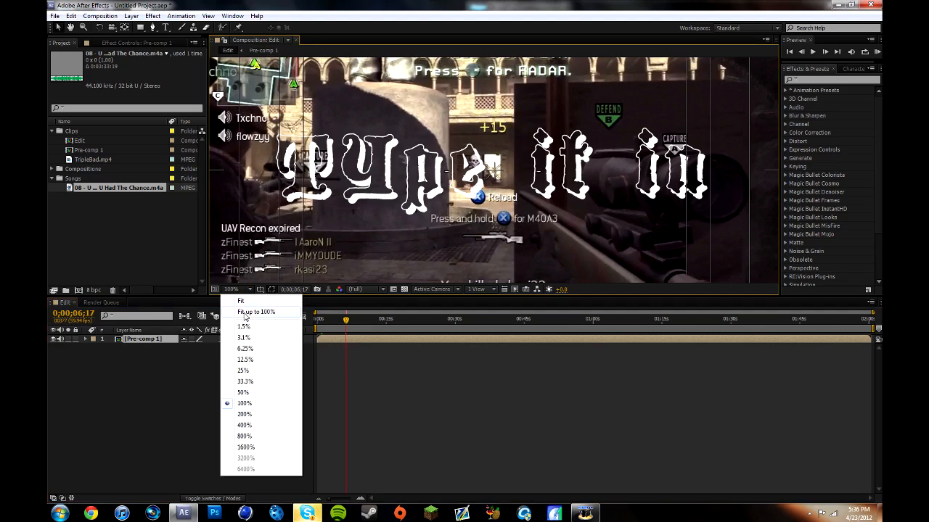
click(245, 312)
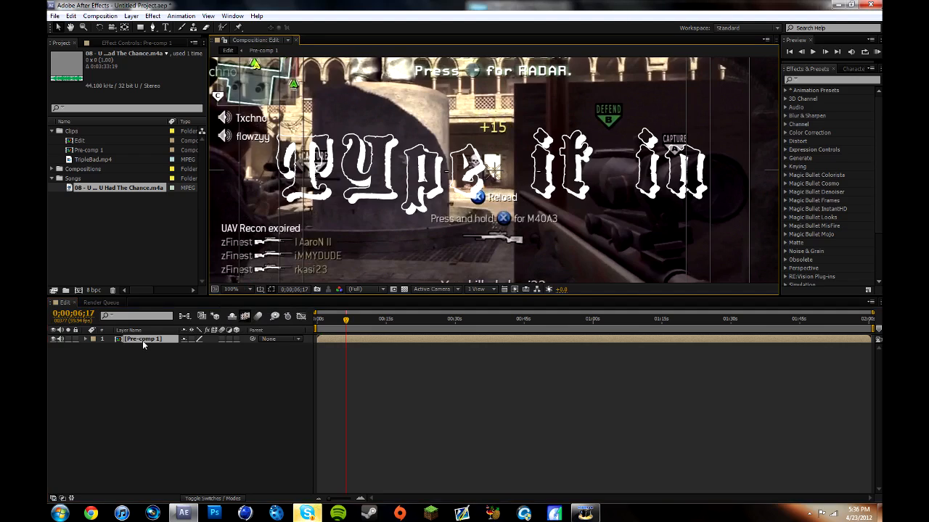
- Examine the Position and other transform properties of the Pre-comp 1 layer, leaving the layer collapsed
key(p)
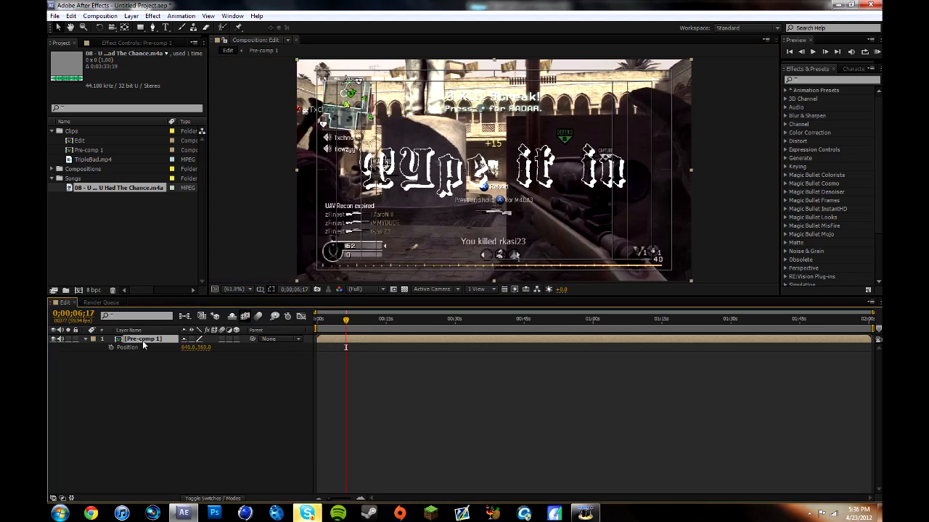
click(86, 339)
click(85, 338)
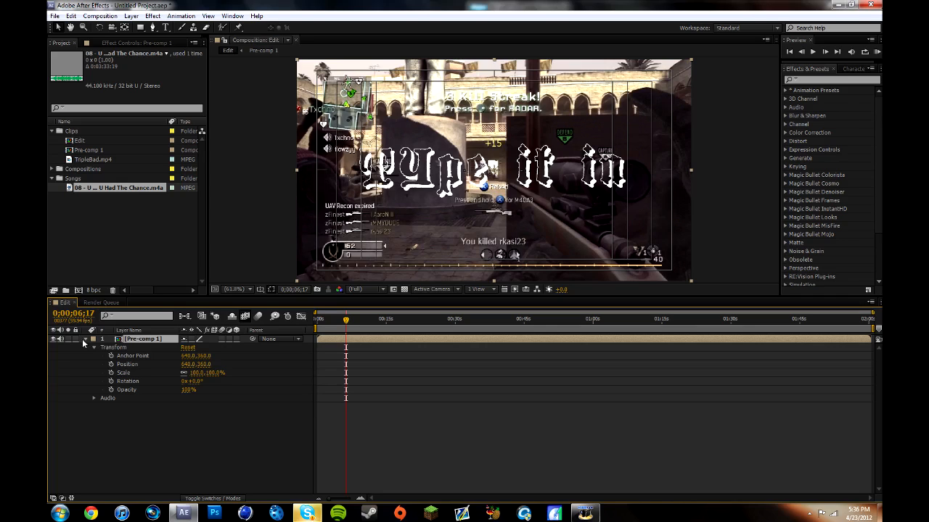
click(88, 344)
click(86, 339)
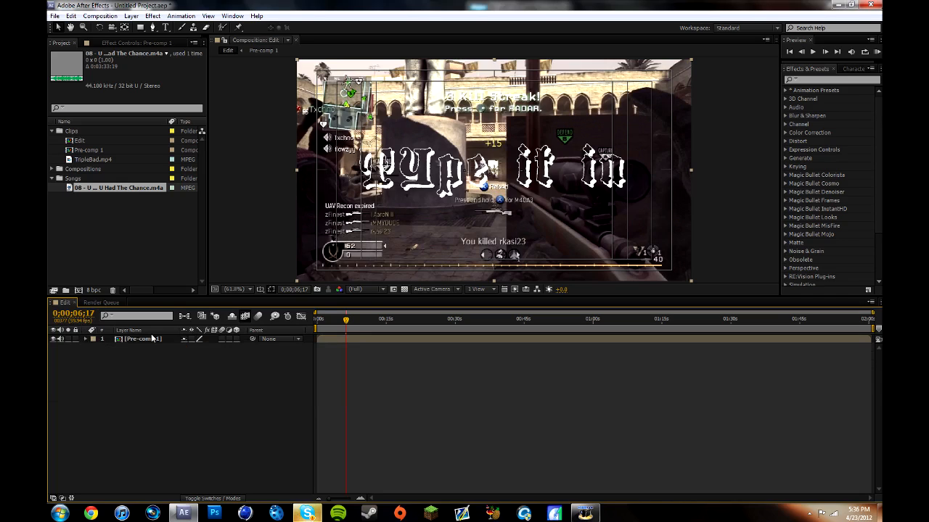
- Open the Pre-comp 1 composition from the Edit timeline and move its current time to 0;00;02;56
drag(346, 318, 318, 327)
click(148, 339)
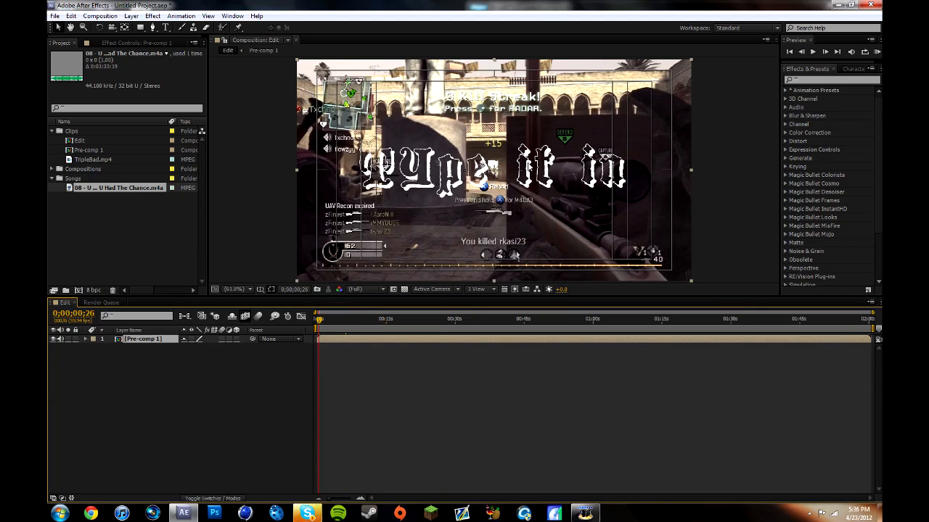
double_click(142, 340)
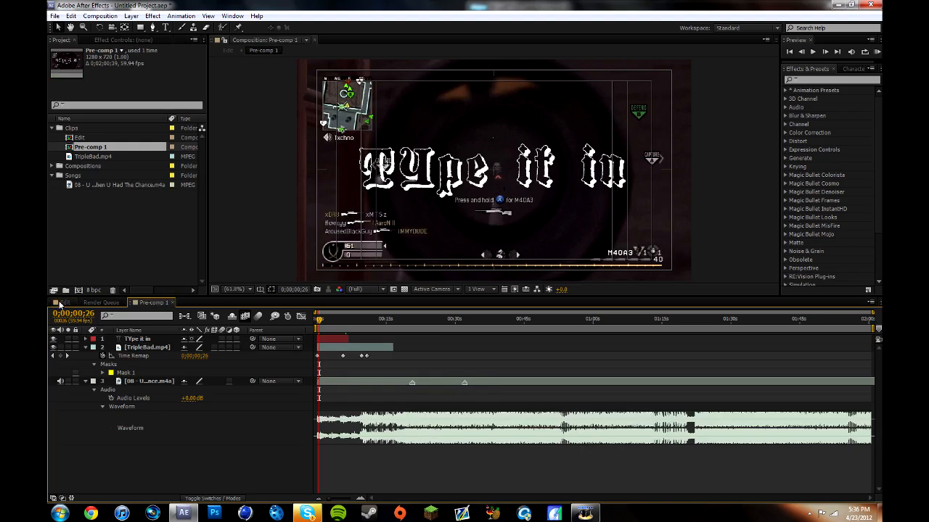
click(61, 303)
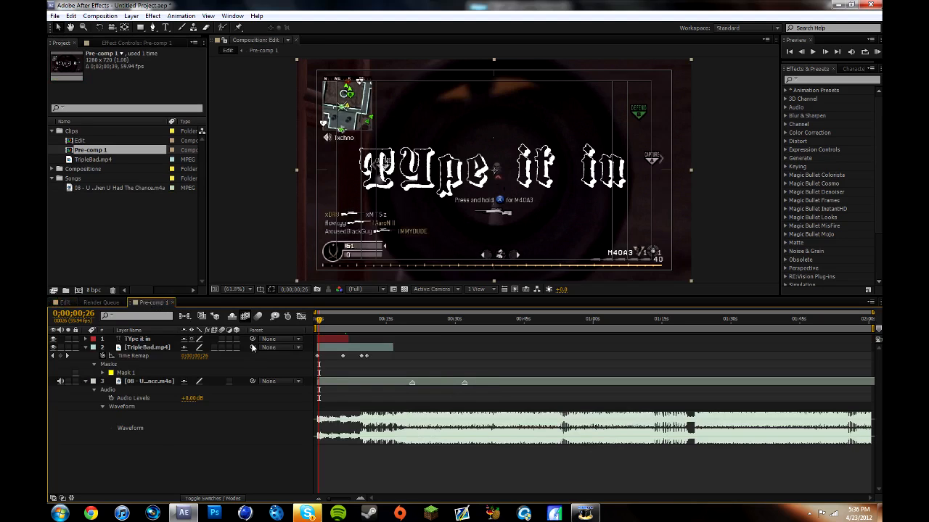
click(425, 361)
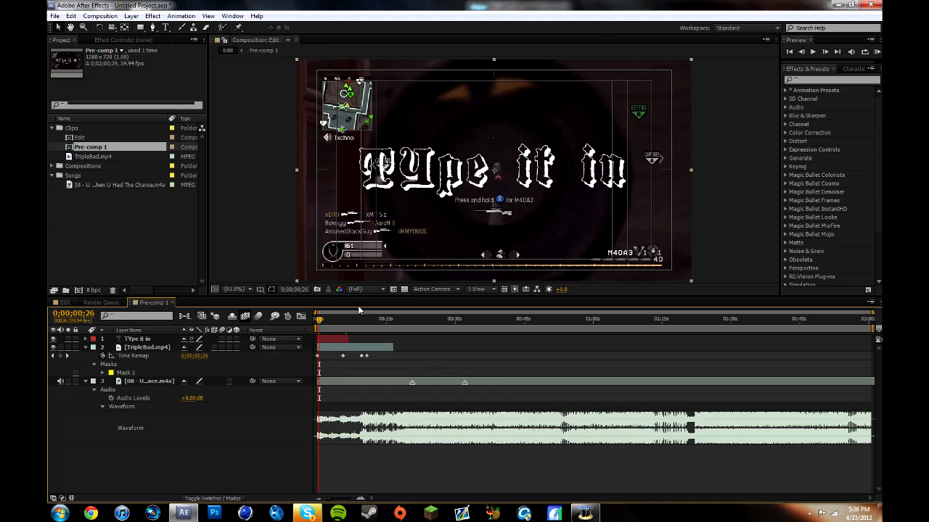
drag(361, 319, 331, 323)
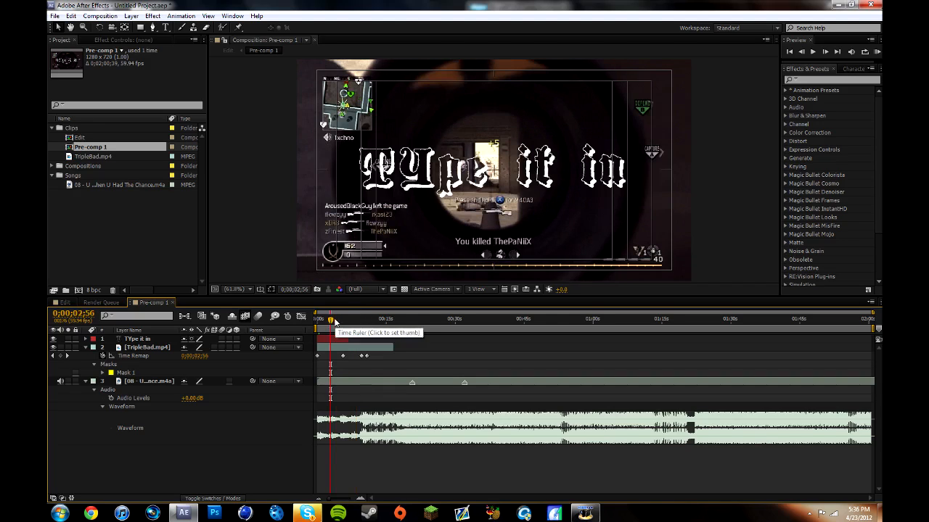
- Add a new adjustment layer to Pre-comp 1, above the text, gameplay and song layers
click(164, 382)
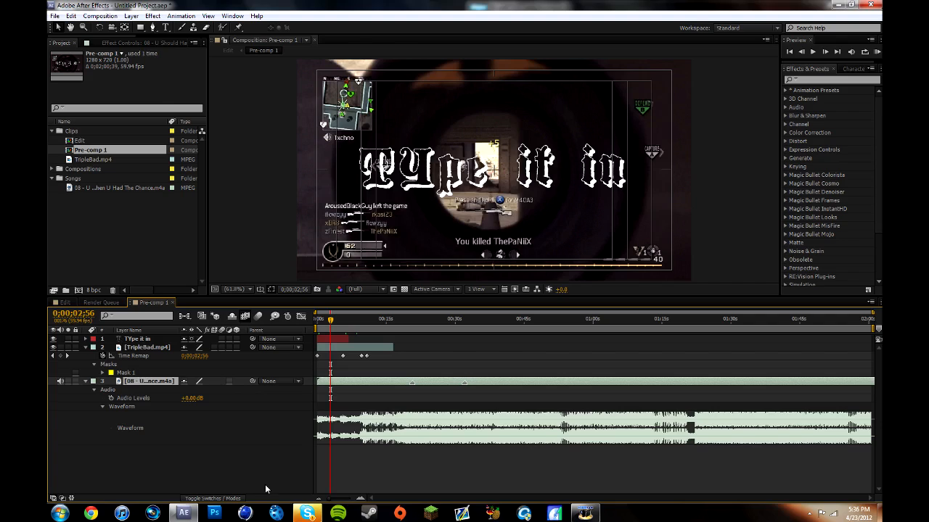
click(141, 340)
click(143, 349)
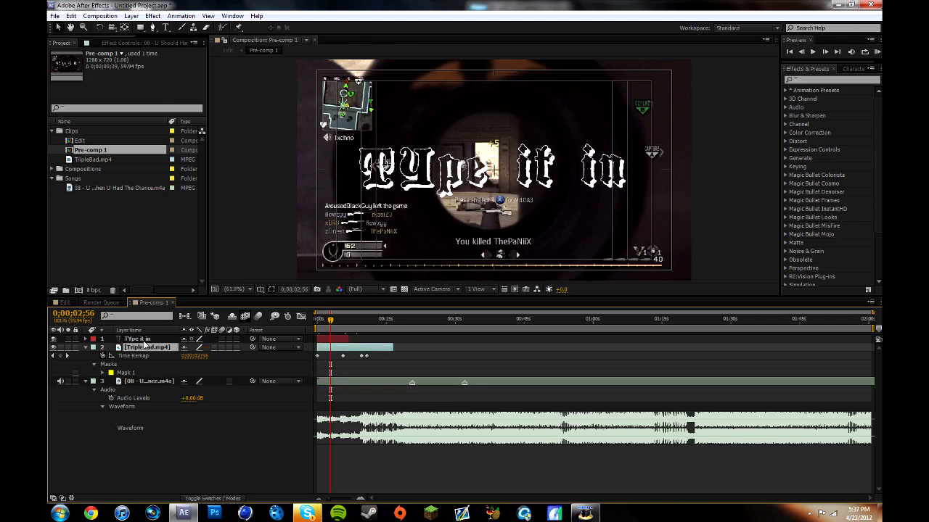
click(131, 17)
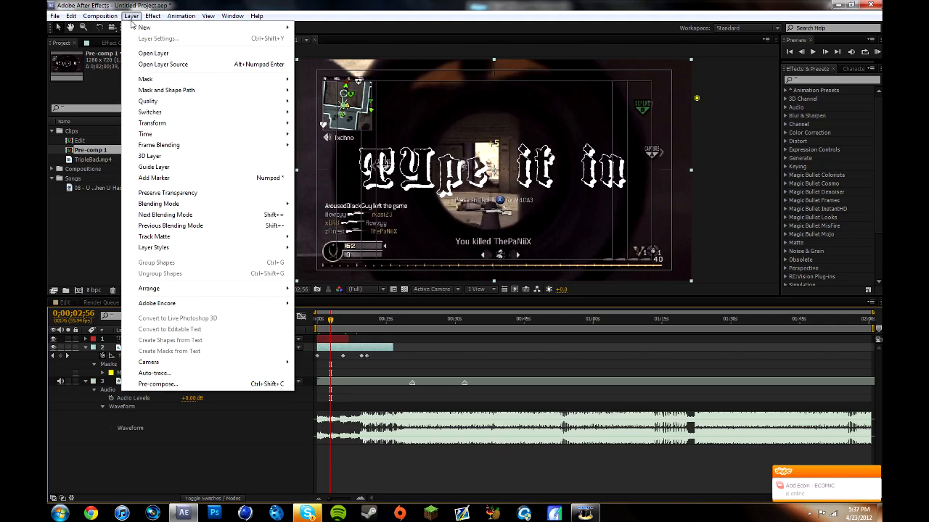
mouse_move(160, 29)
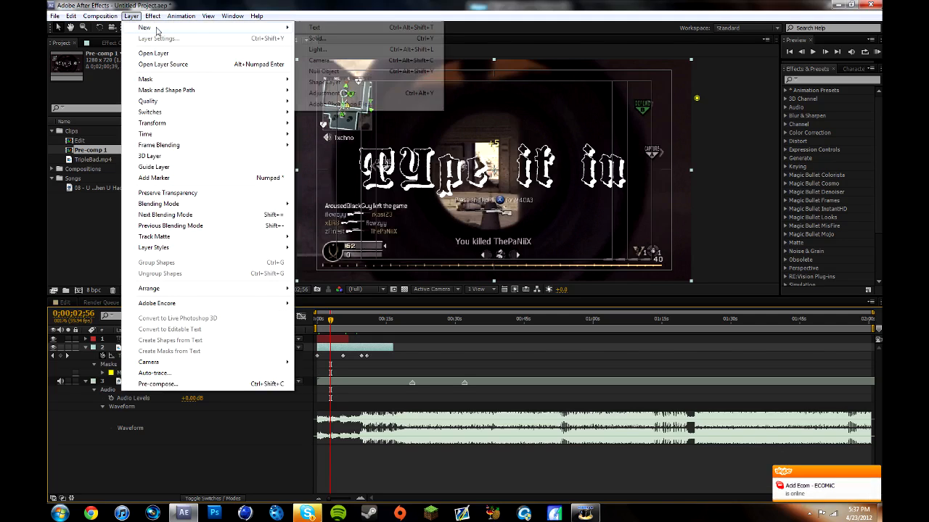
click(334, 93)
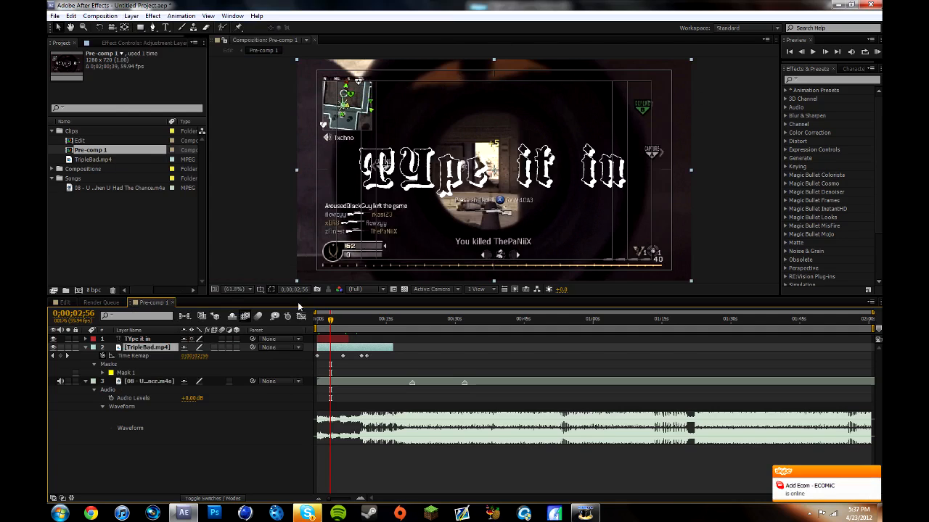
- Move the current time to 0;00;01;05 and view the effects available for the adjustment layer without applying one
click(435, 320)
click(328, 320)
drag(328, 321, 321, 321)
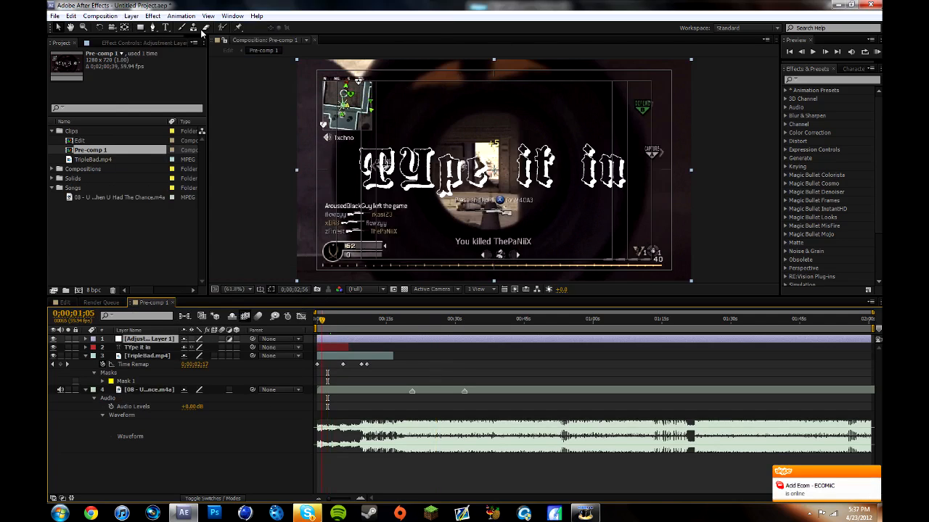
click(152, 16)
click(177, 467)
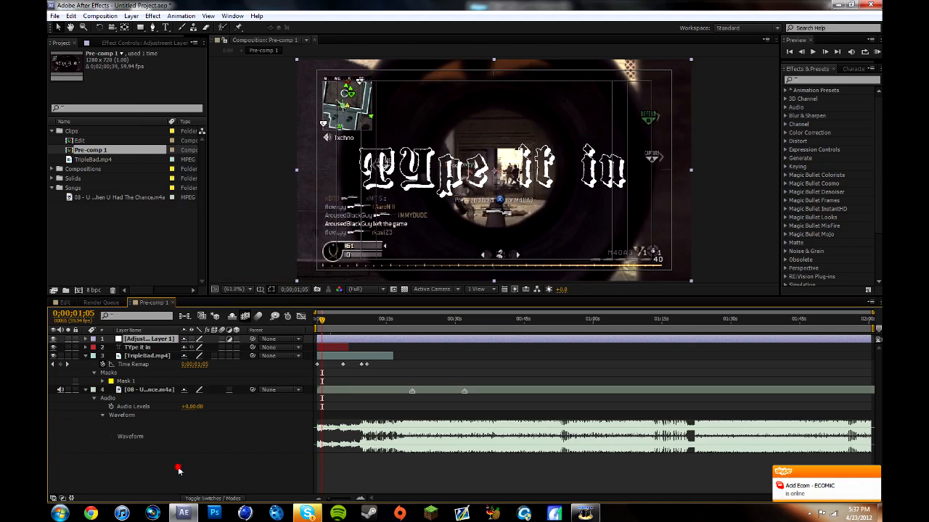
click(179, 468)
- Move the TYpe it in text layer above the adjustment layer and leave the adjustment layer selected
click(143, 347)
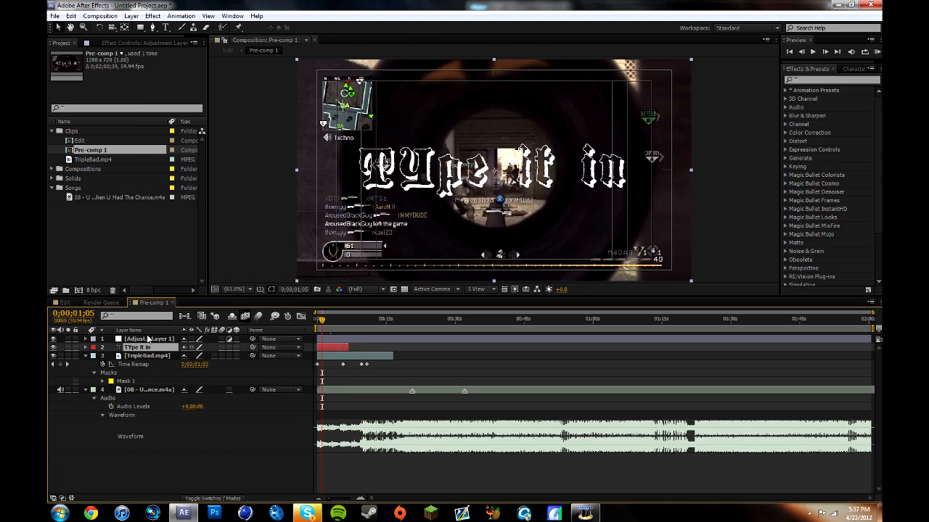
click(147, 339)
drag(143, 349, 141, 340)
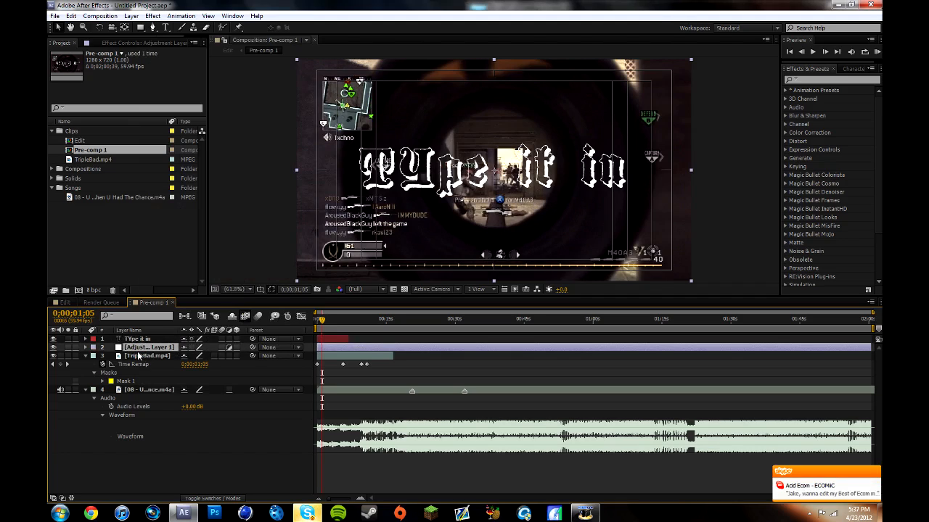
click(143, 341)
click(145, 347)
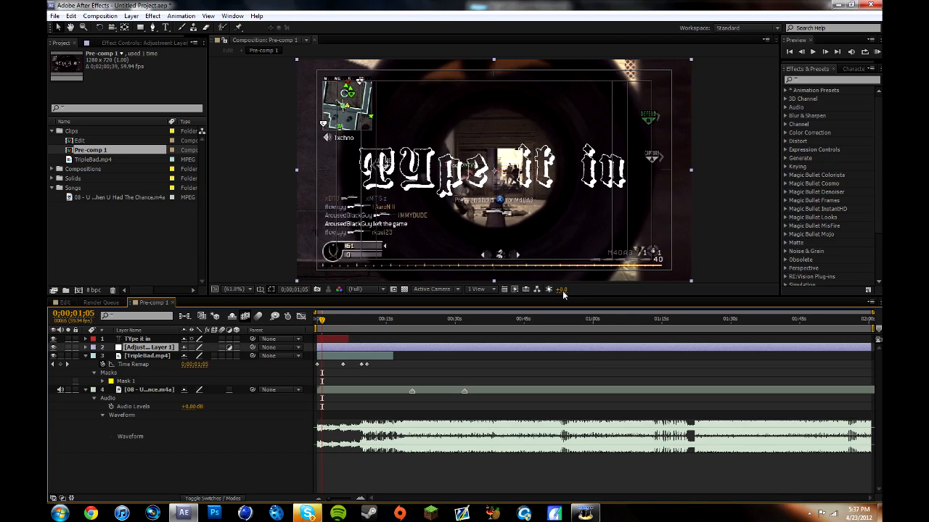
- Check the adjustment layer's effect controls and move the current time to 0;00;10;18
click(98, 44)
click(299, 127)
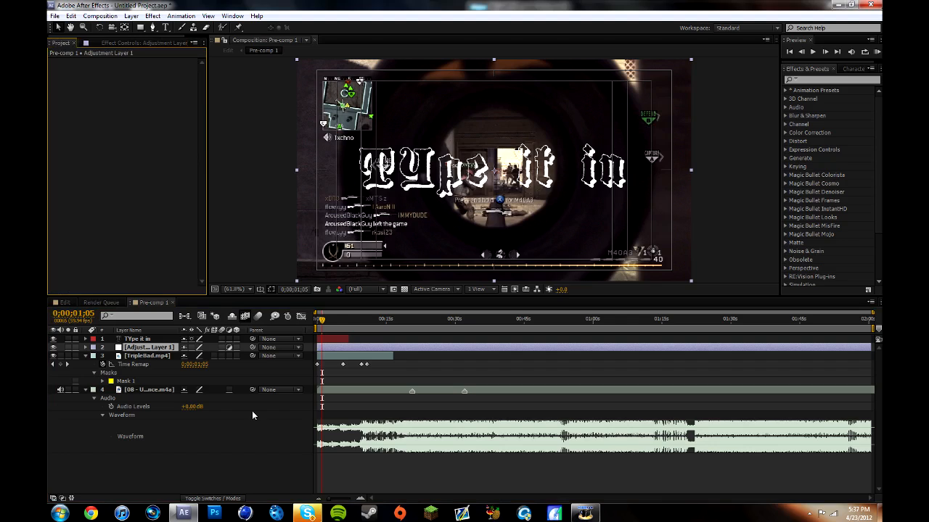
click(439, 319)
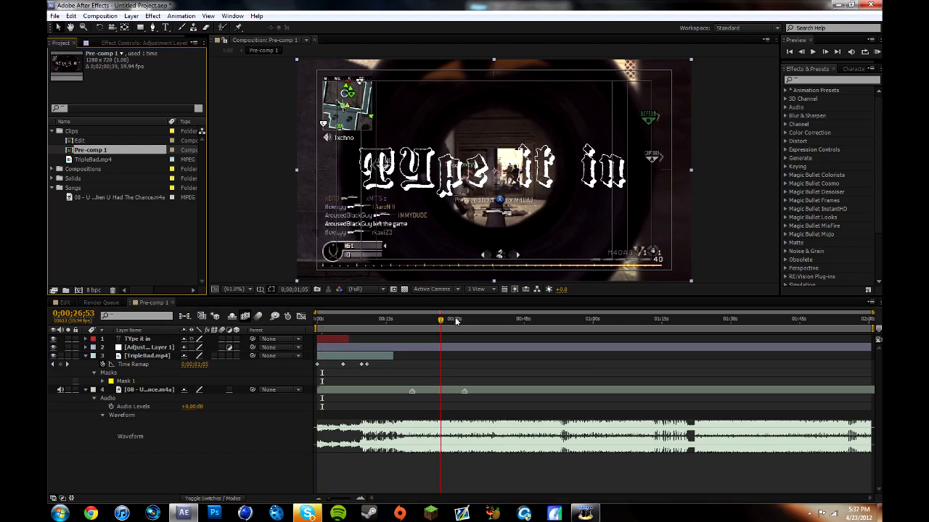
click(363, 321)
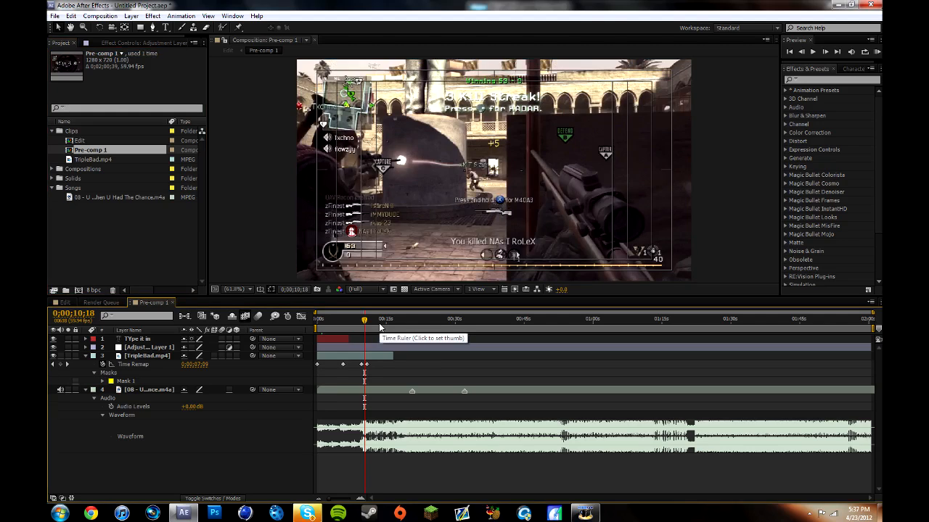